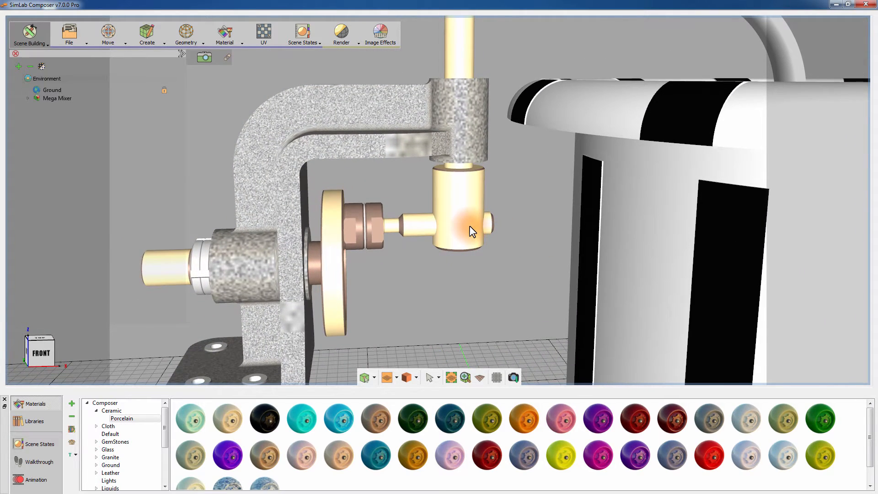
Step: Switch to simulation mode, automatically detect the Mega Mixer's solids, and end solid creation
scroll(476, 226, "down", 4)
middle_click_drag(459, 152, 456, 168)
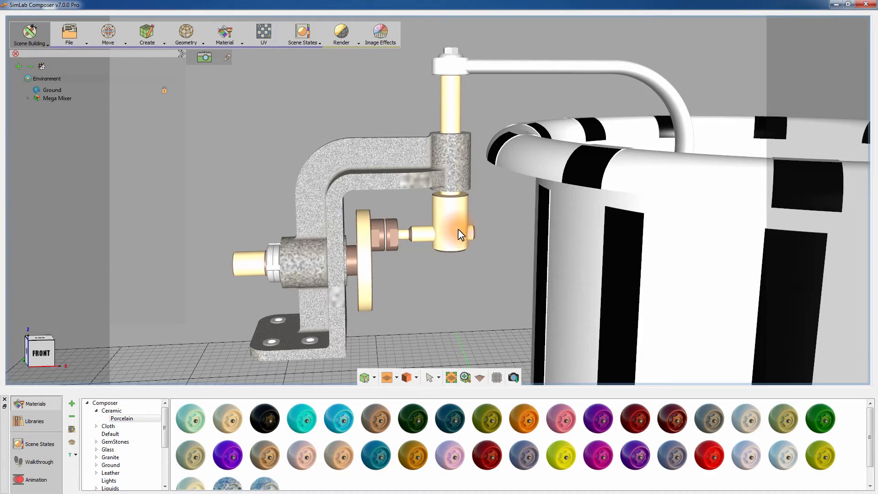
left_click_drag(459, 224, 595, 234)
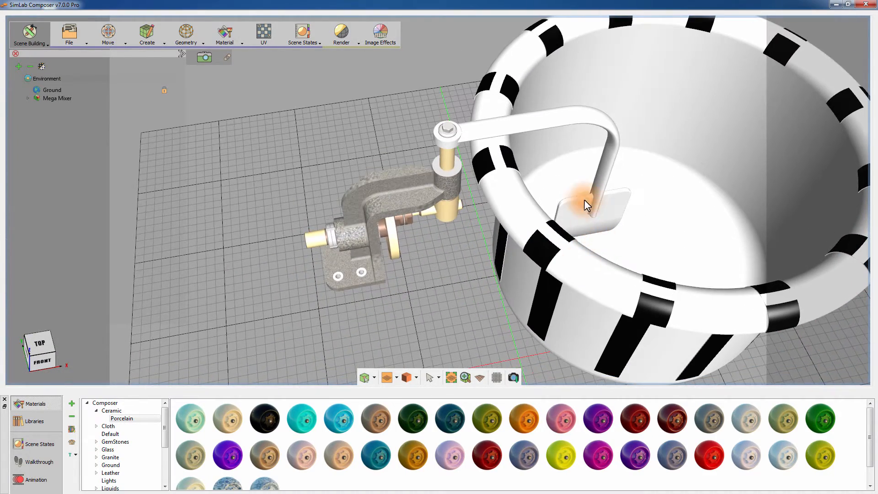
left_click_drag(599, 242, 539, 281)
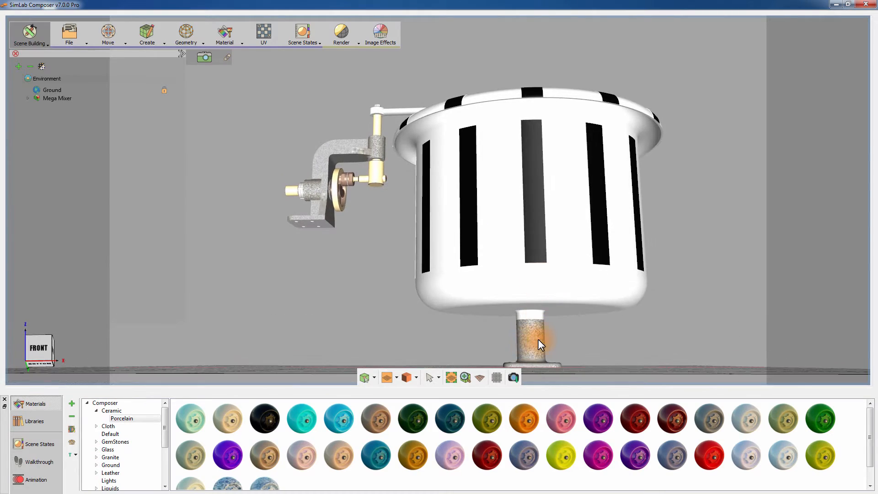
left_click_drag(534, 335, 401, 229)
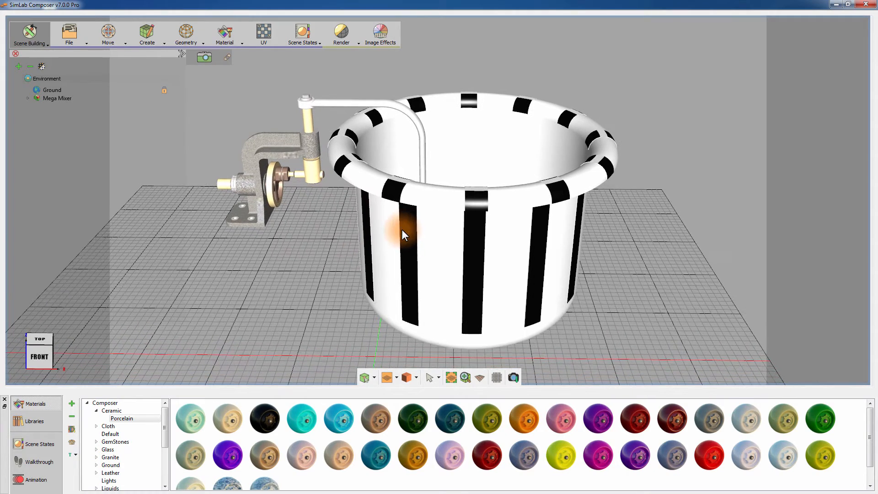
left_click(33, 43)
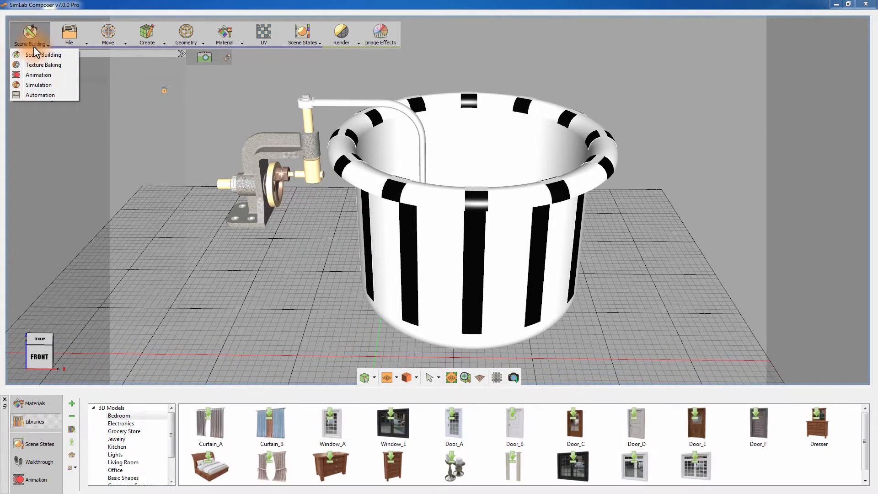
left_click(39, 85)
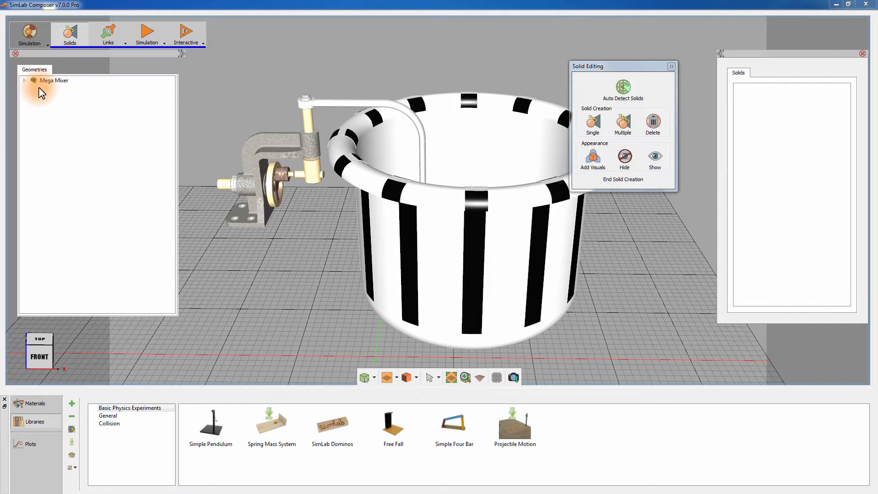
left_click(229, 125)
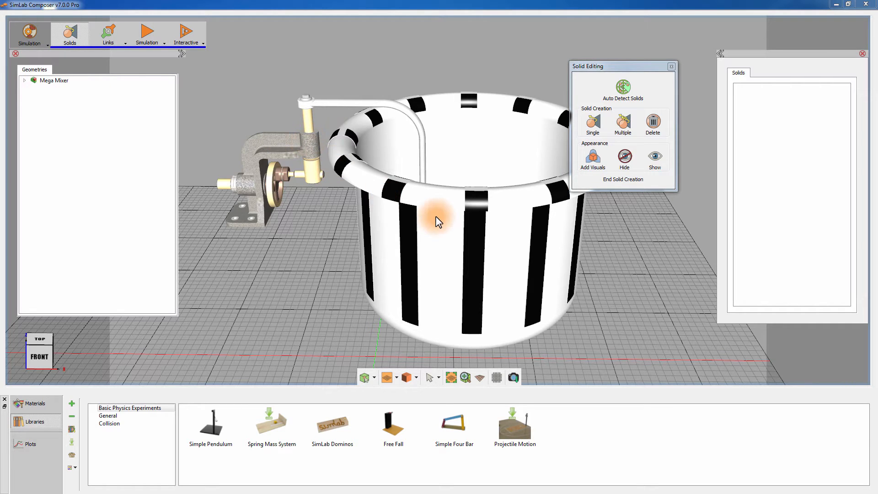
left_click(619, 99)
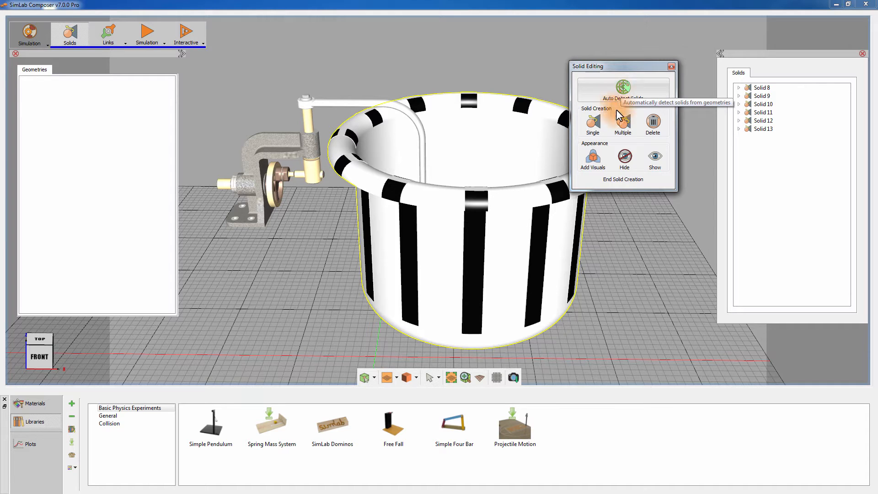
left_click(614, 178)
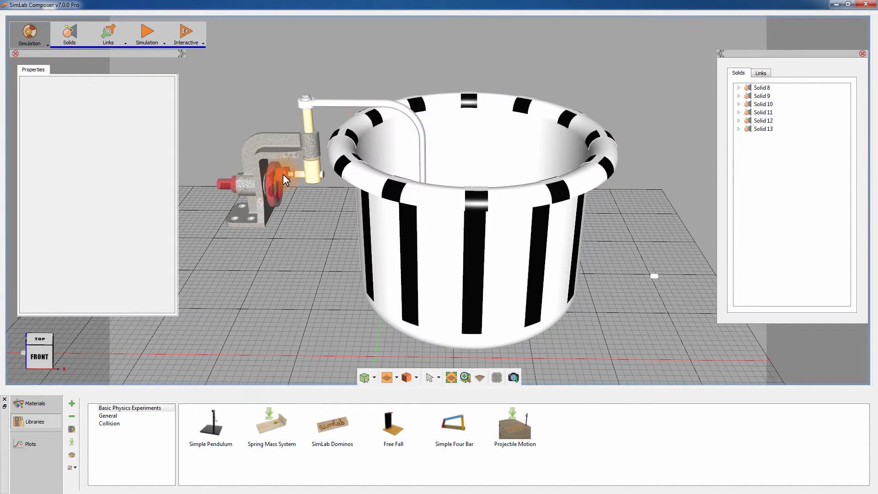
Step: Set the Z gravity in the simulation parameters to 0 m/s2
middle_click_drag(281, 279, 399, 165)
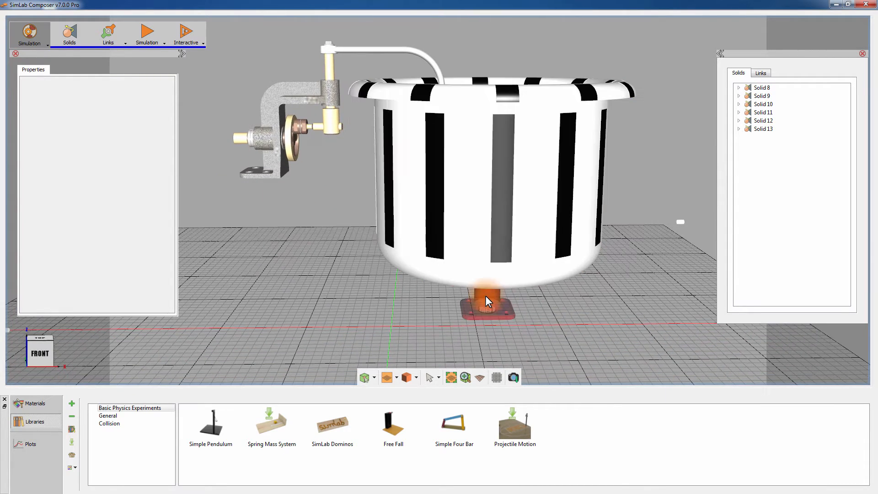
middle_click_drag(318, 201, 355, 219)
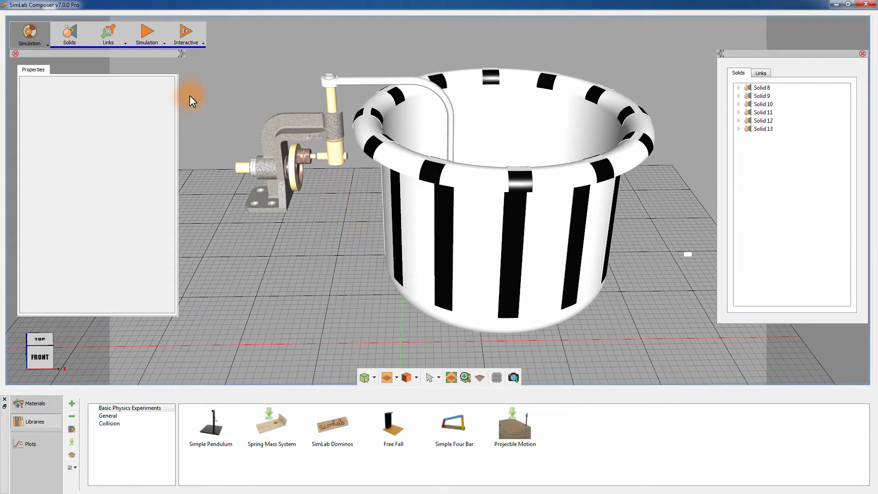
left_click(158, 42)
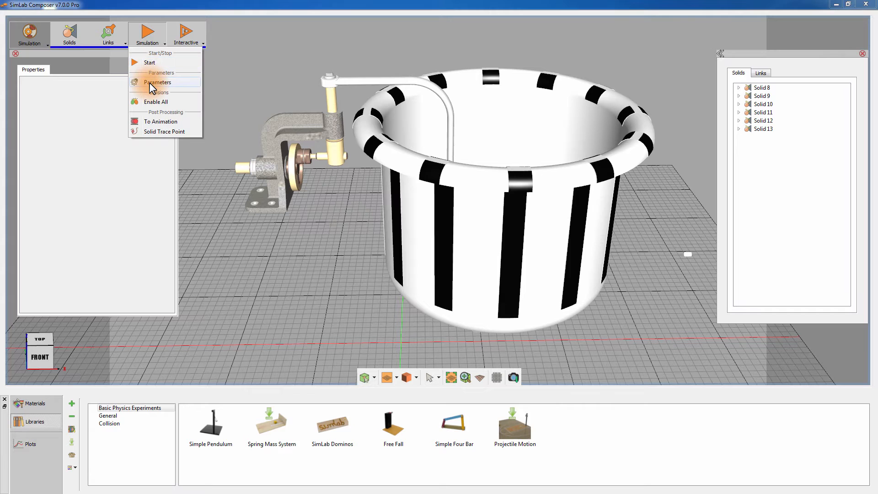
left_click(151, 84)
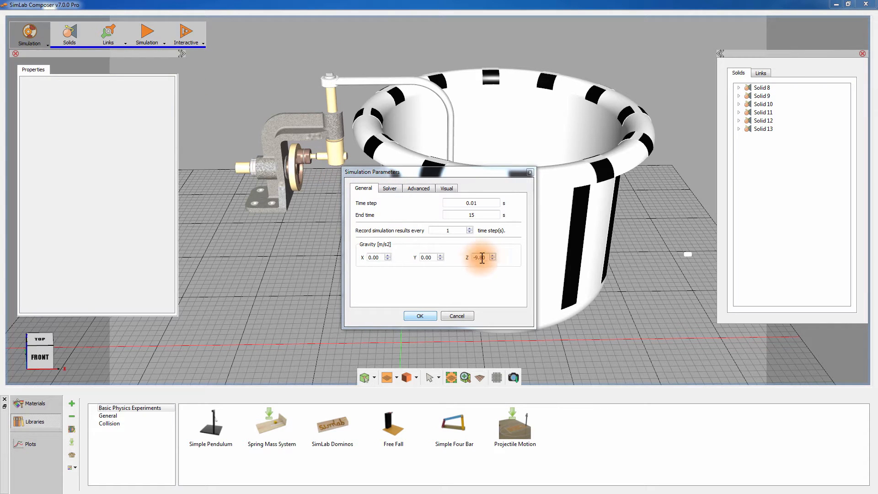
double_click(474, 257)
type("0")
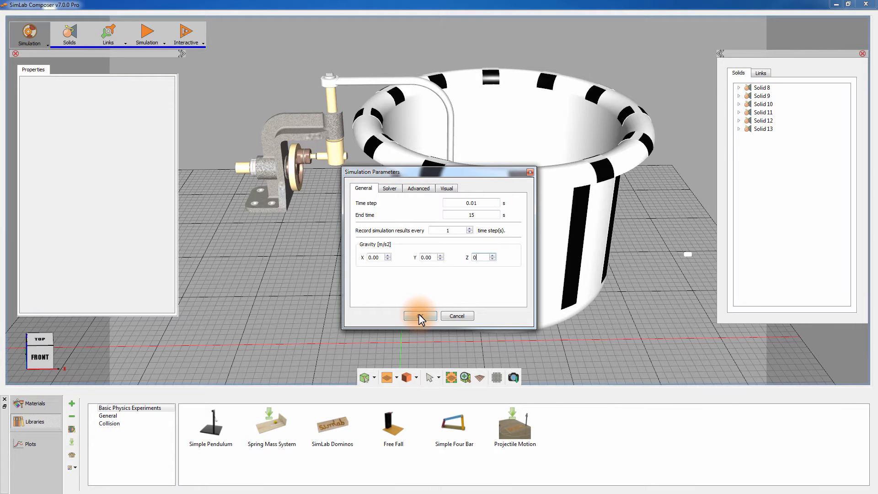
left_click(419, 316)
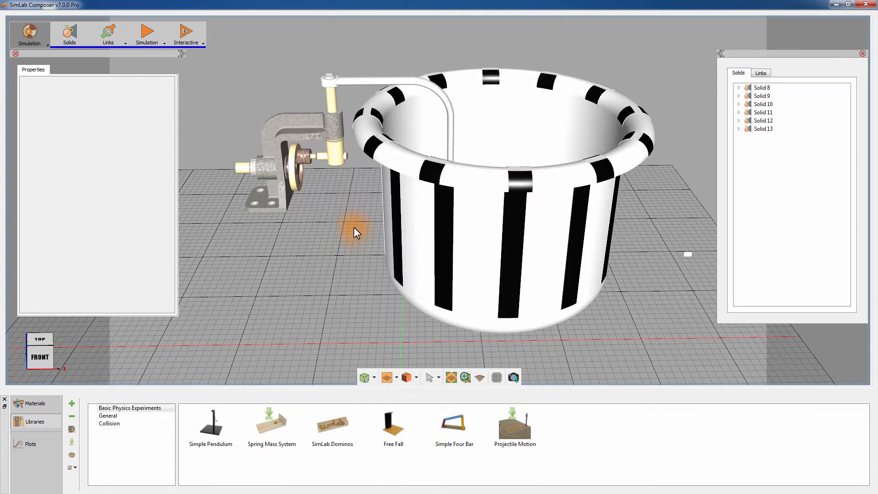
Step: Lock the C-shaped drive bracket solid and the base stand solid beneath the bowl in place
left_click_drag(347, 223, 367, 142)
left_click(282, 78)
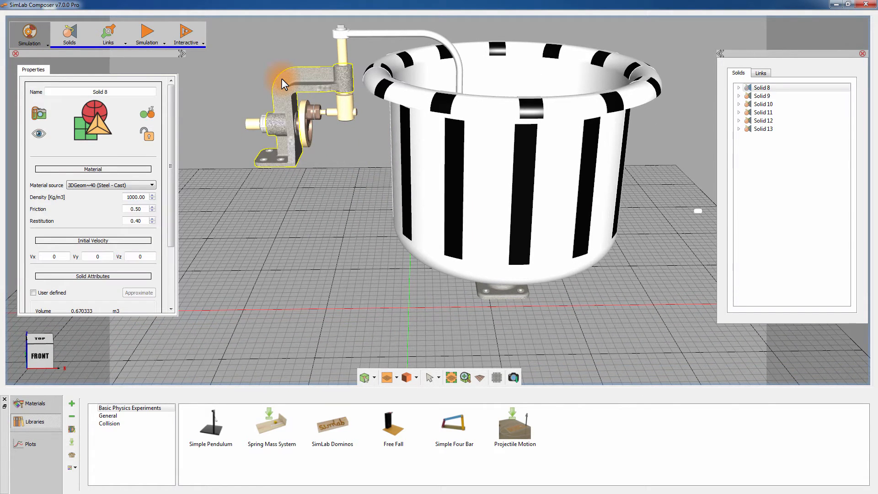
left_click(142, 135)
left_click_drag(385, 285, 400, 258)
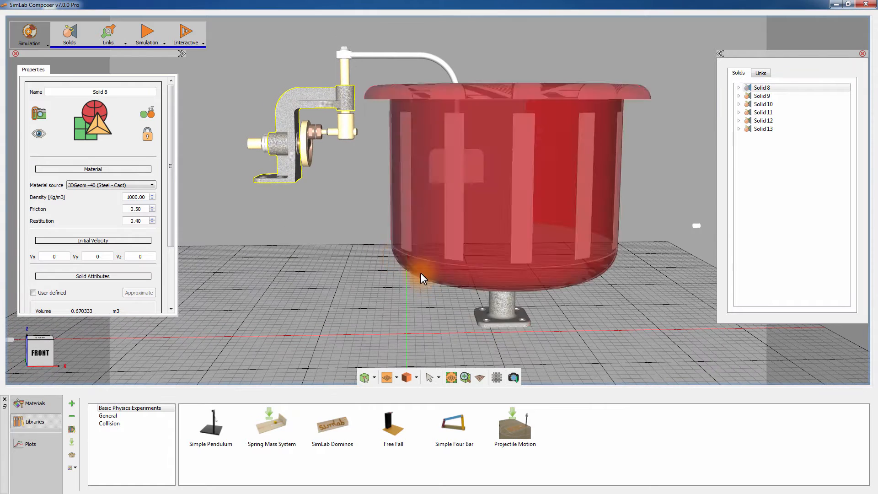
left_click(509, 314)
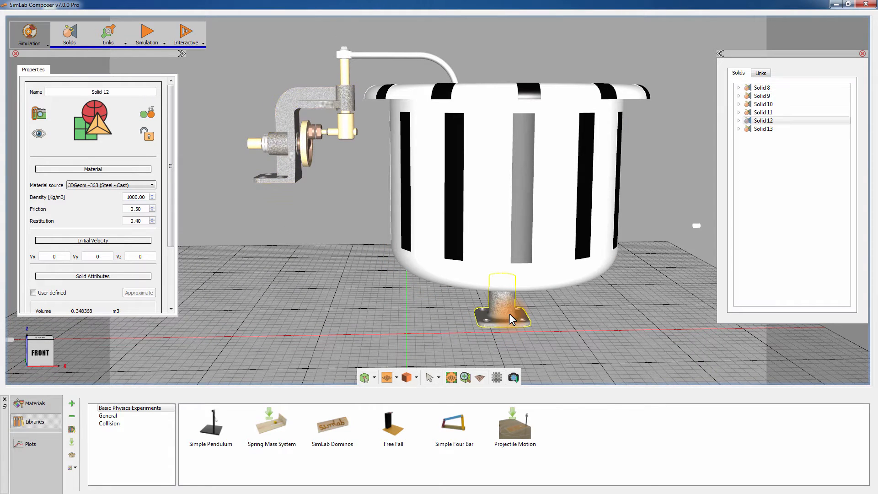
left_click(144, 135)
Step: Create a revolute joint between the ground and the crank wheel solid, located at the centre of its shaft's circular end face
left_click_drag(241, 198, 498, 268)
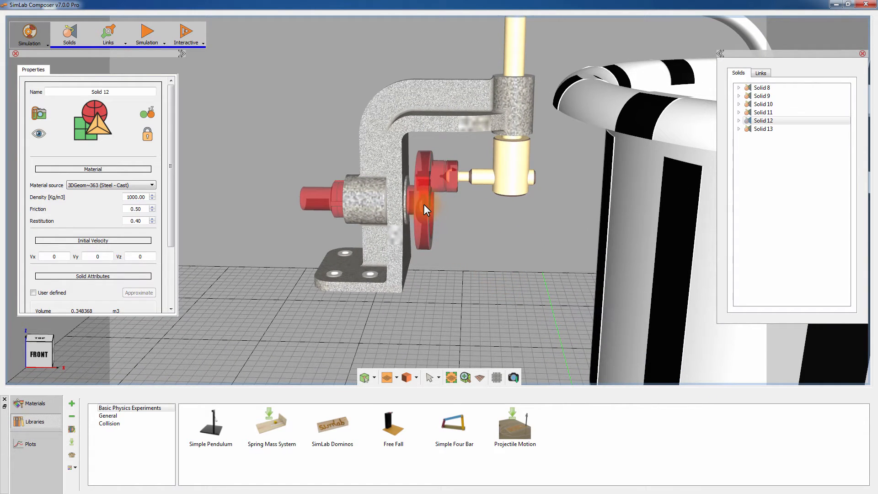
left_click(103, 41)
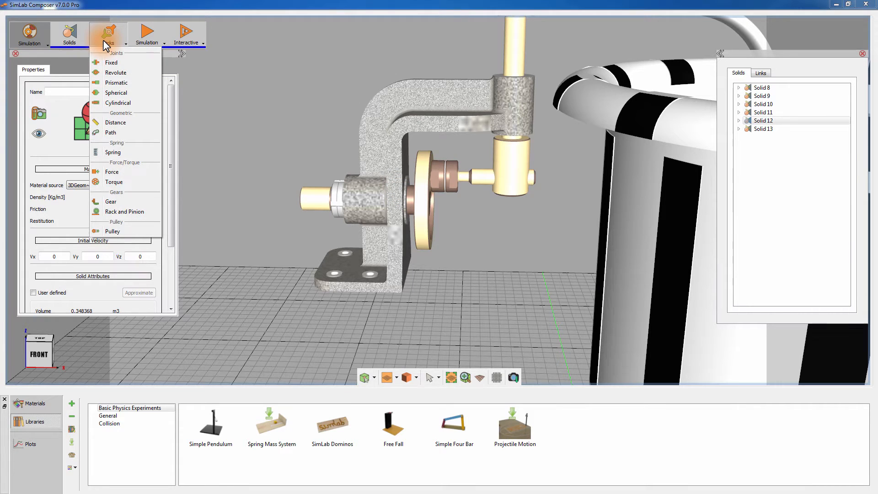
left_click(115, 74)
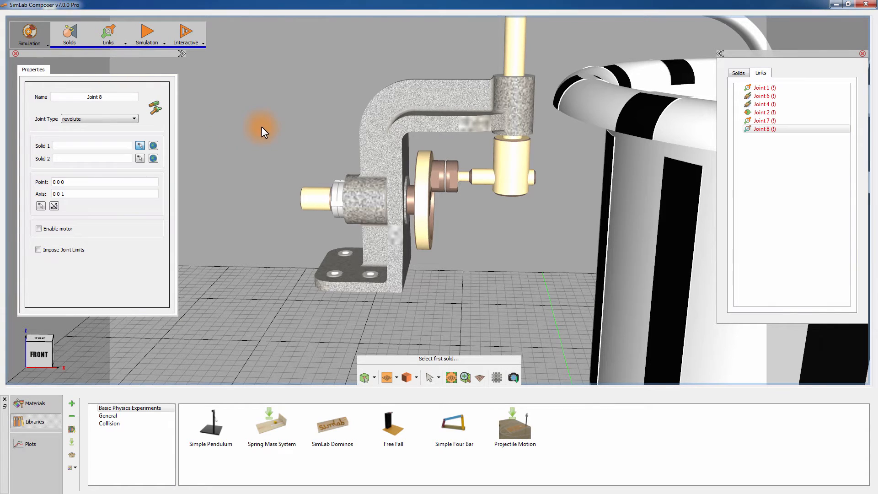
middle_click_drag(261, 127, 324, 124)
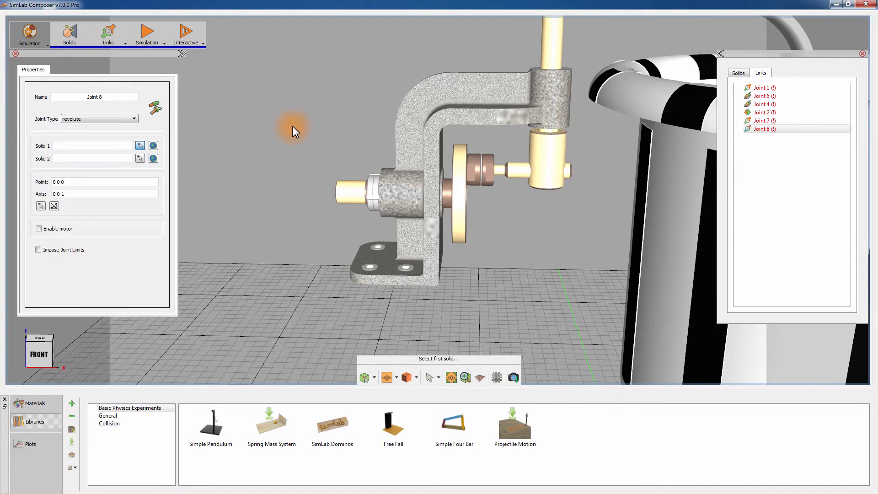
left_click(153, 145)
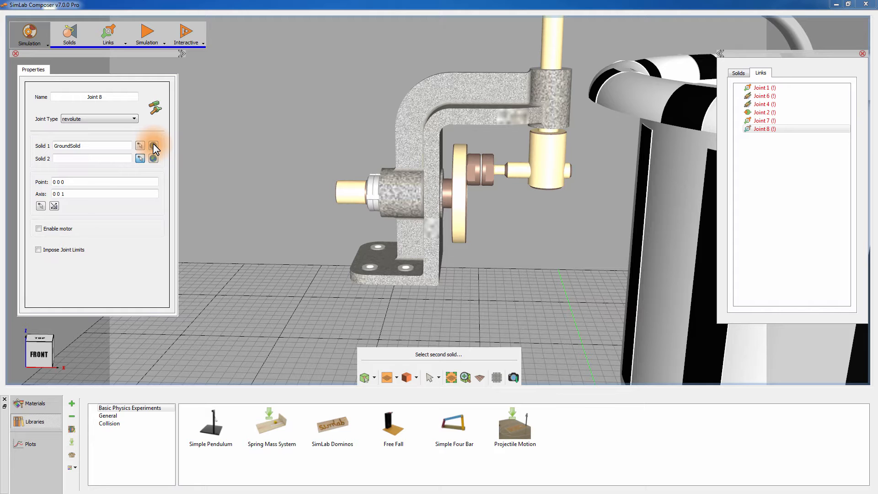
left_click(342, 189)
middle_click_drag(326, 206, 402, 210)
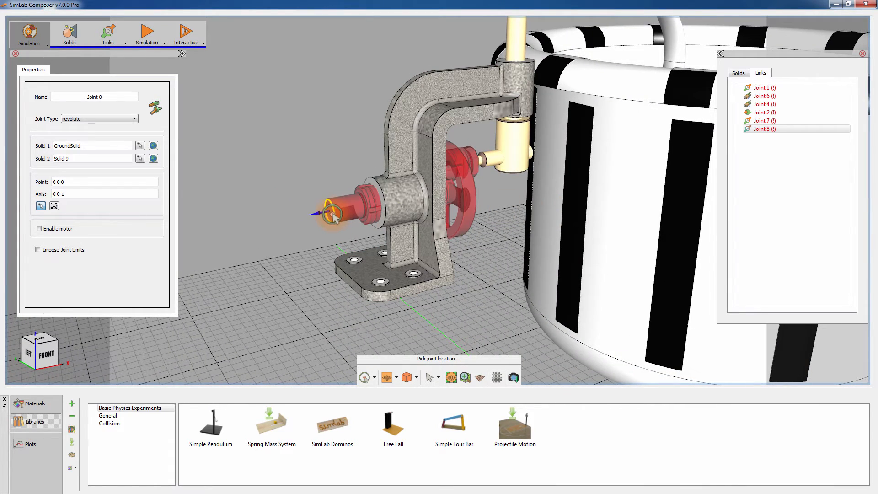
left_click(332, 215)
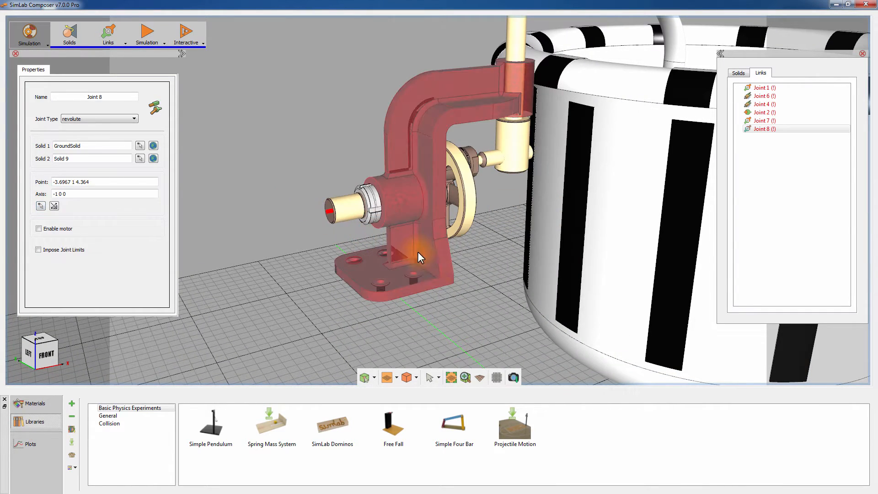
Step: Enable the revolute joint's motor in speed mode with a constant function of 1 rad/s
middle_click_drag(488, 303, 425, 300)
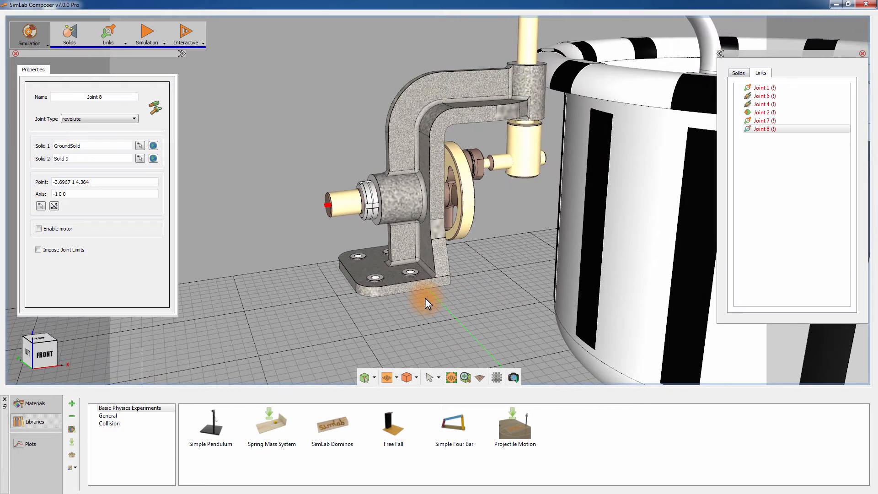
left_click(54, 227)
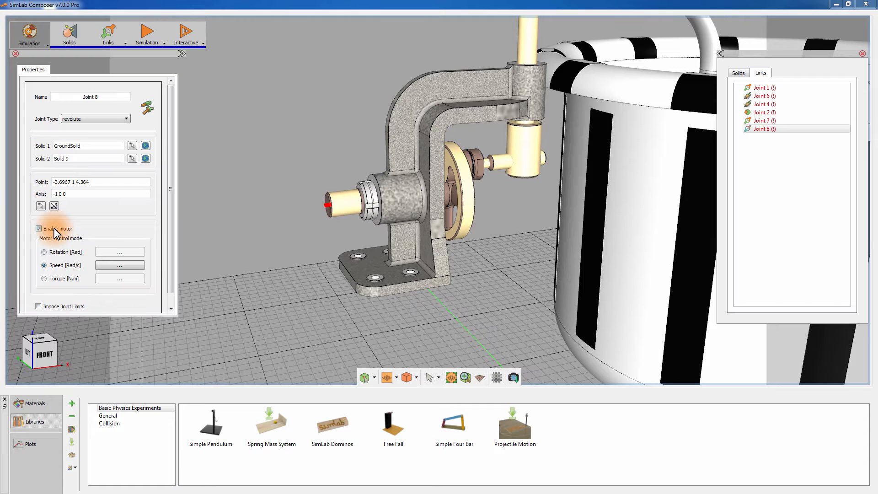
left_click(100, 264)
double_click(116, 190)
type("1")
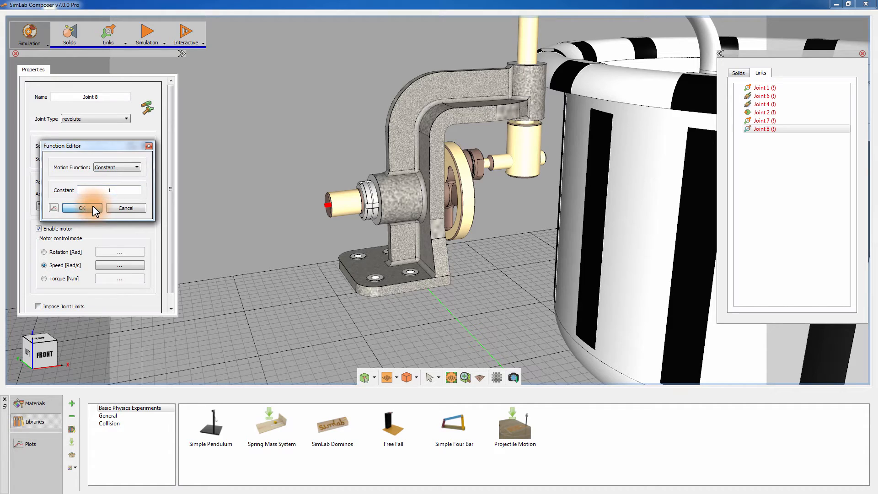
left_click(93, 208)
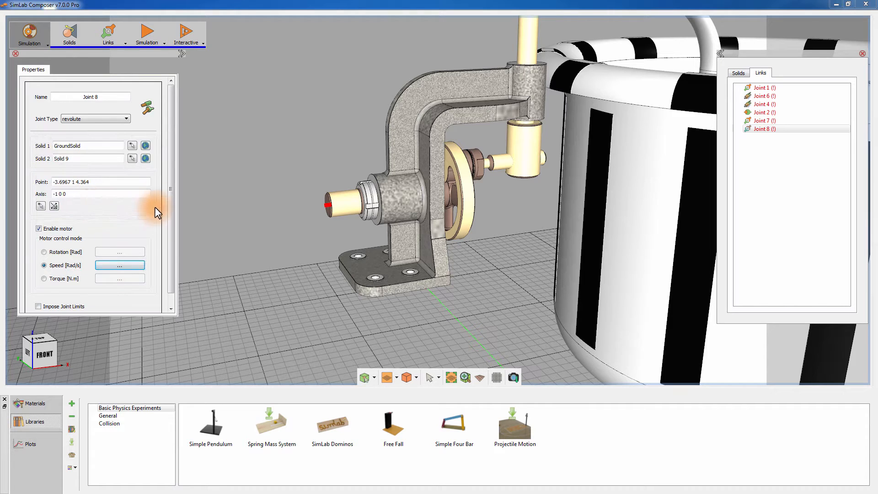
Step: Run the simulation to check the crank wheel's rotation from the front, and stop it
left_click(150, 37)
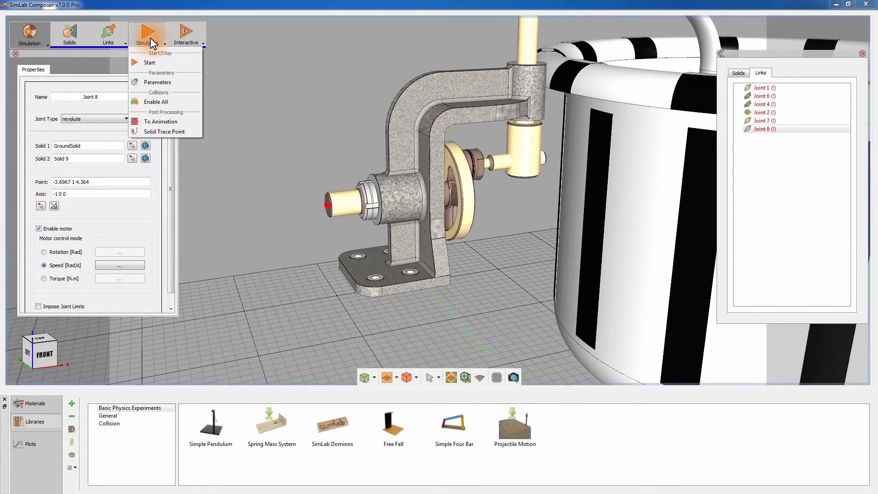
left_click(150, 62)
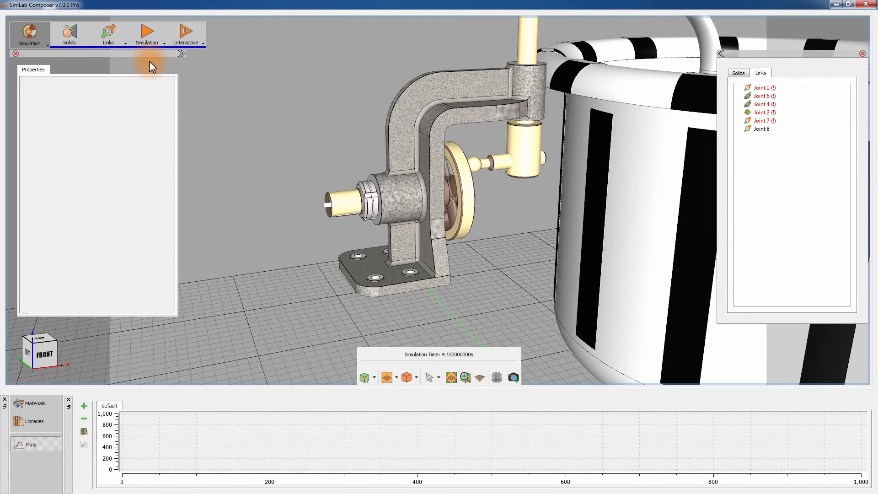
left_click_drag(431, 198, 302, 236)
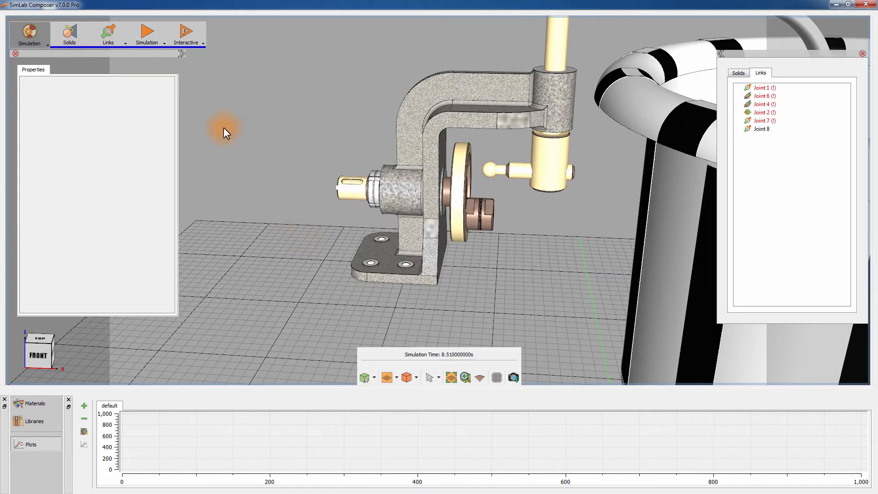
left_click(152, 40)
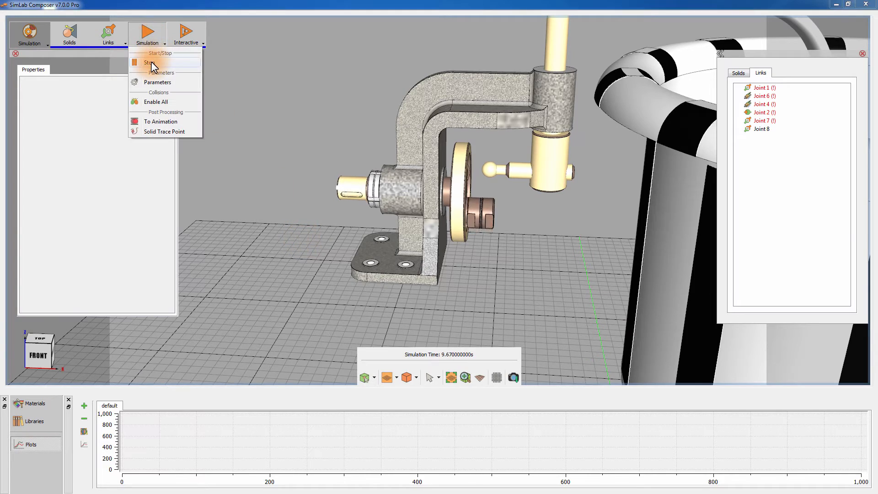
left_click(152, 63)
Step: Create a spherical joint between the crank wheel solid and the ball-ended rod, located at the centre of the crank pin's circular socket opening
left_click_drag(432, 126, 425, 141)
scroll(432, 185, "up", 4)
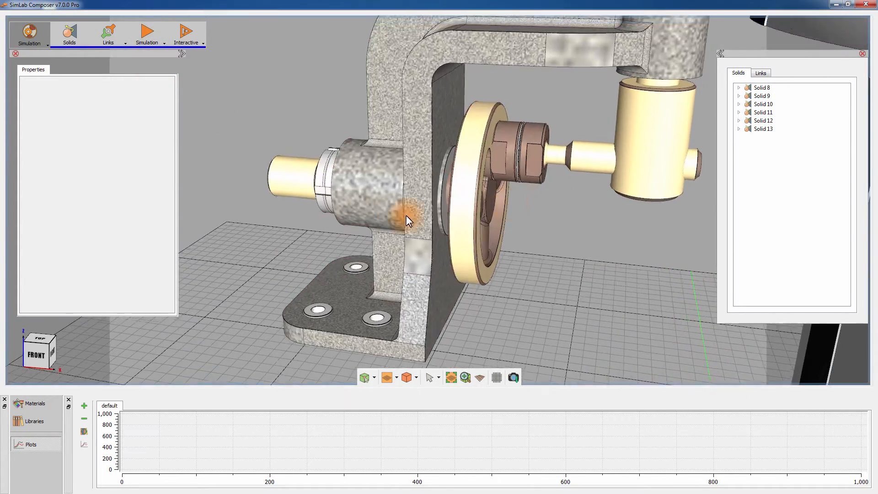
middle_click_drag(406, 216, 272, 215)
scroll(277, 224, "up", 4)
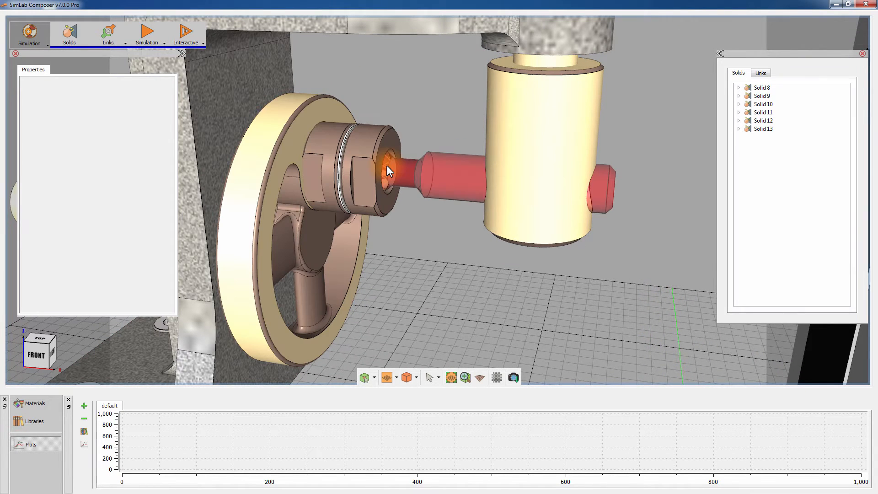
left_click(114, 40)
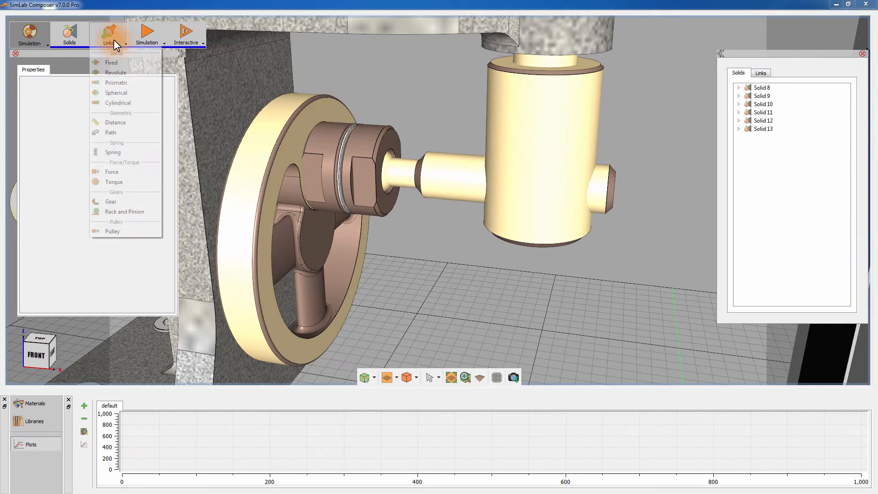
left_click(120, 92)
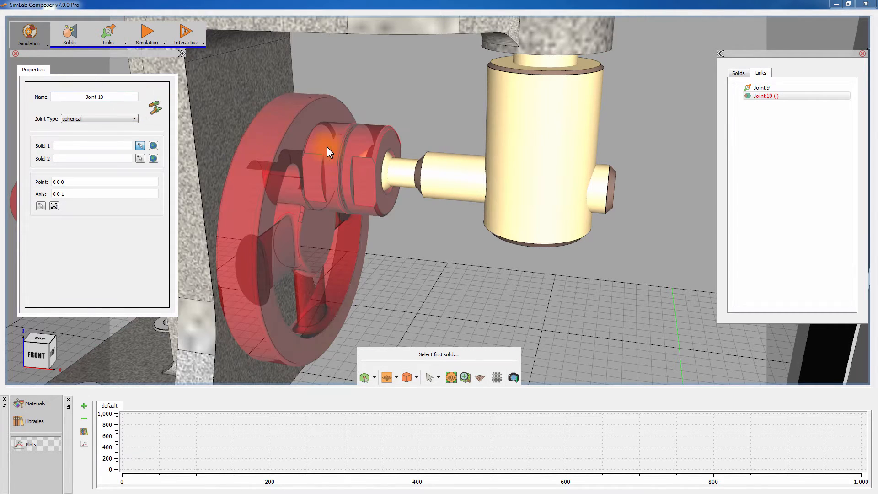
left_click(363, 148)
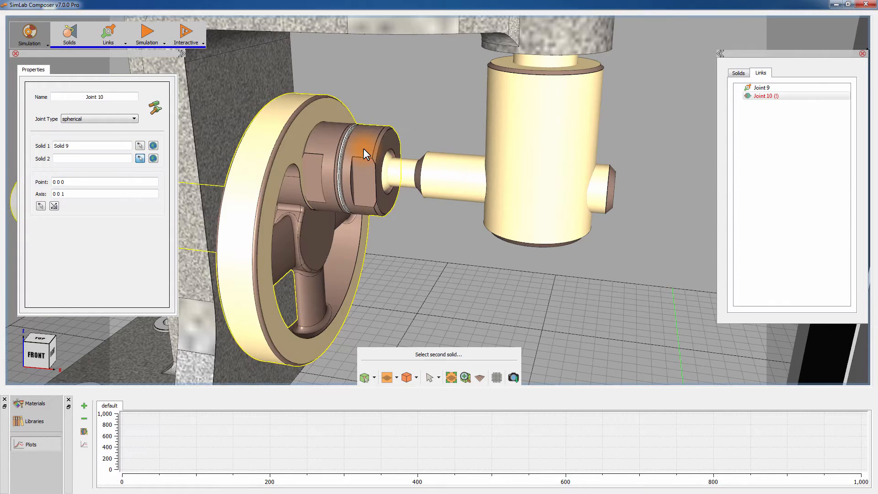
left_click(431, 171)
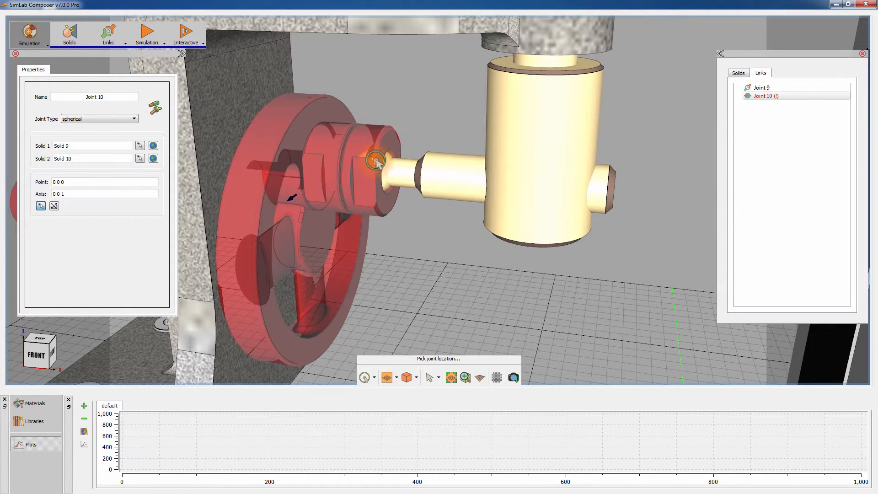
left_click(382, 161)
Step: Run the simulation to check how the ball-ended rod moves with the crank wheel, and stop it
scroll(394, 208, "down", 5)
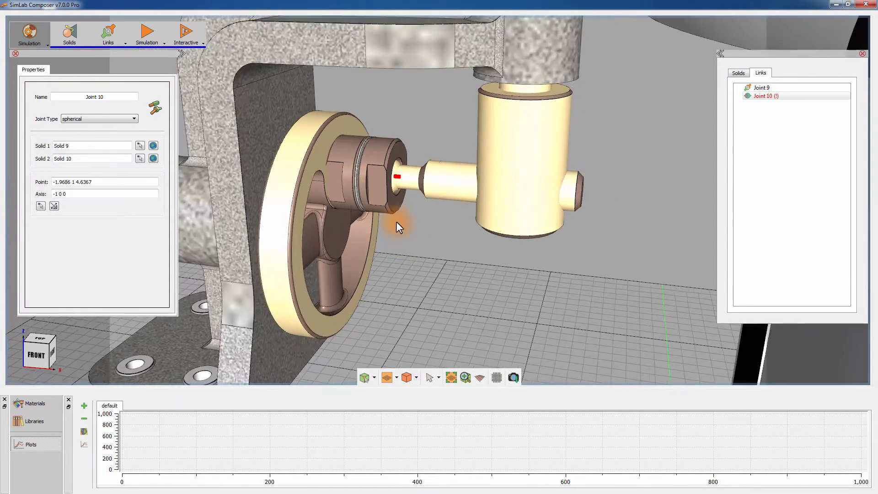
middle_click_drag(398, 254, 416, 273)
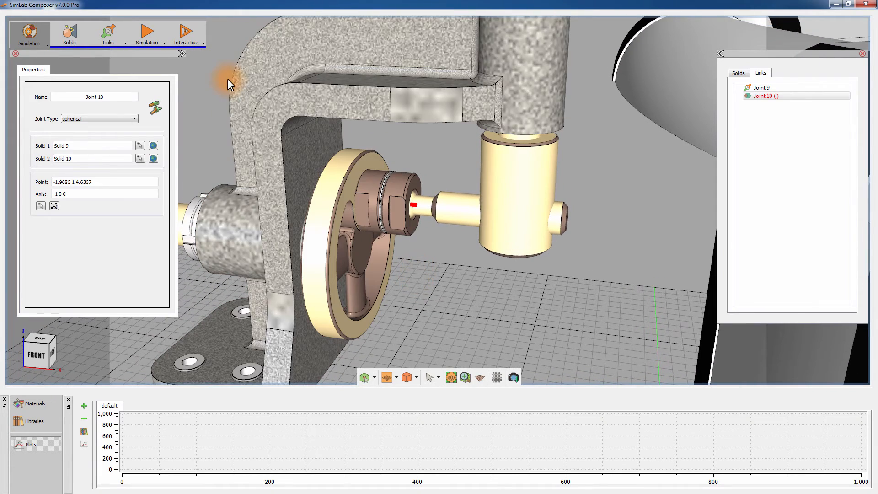
left_click(145, 40)
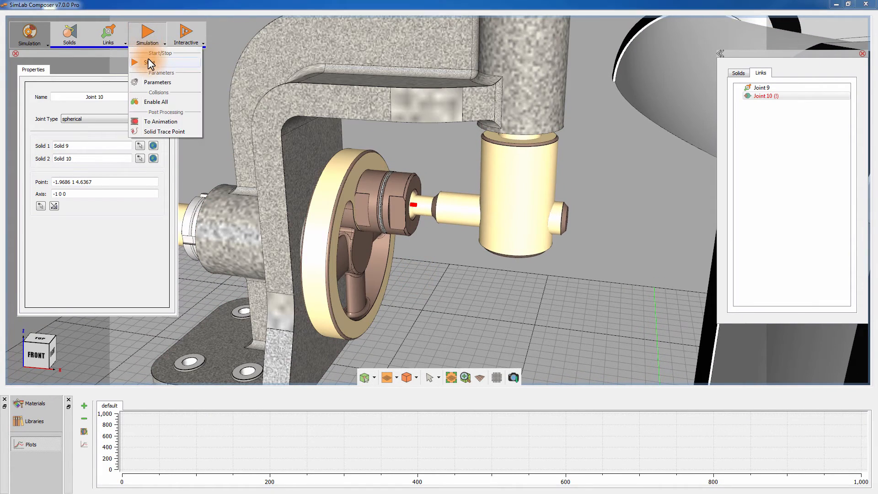
left_click(147, 59)
middle_click_drag(359, 170, 365, 117)
scroll(363, 153, "down", 1)
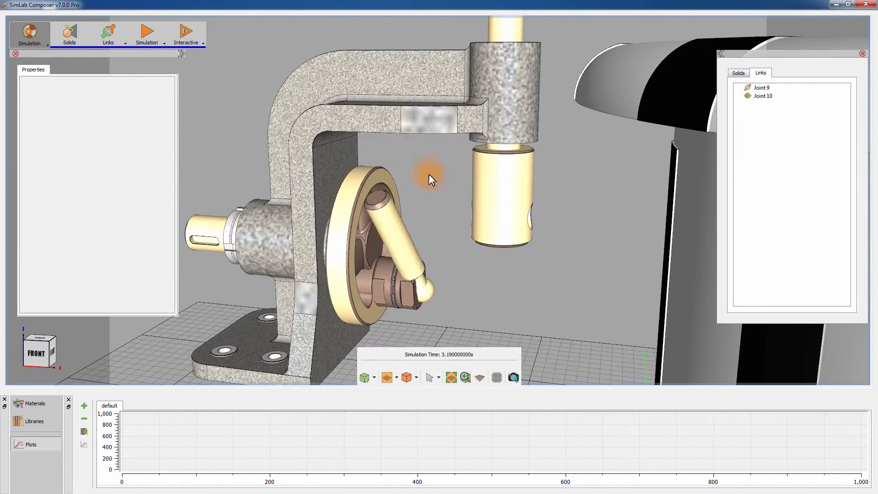
left_click(151, 40)
left_click(157, 60)
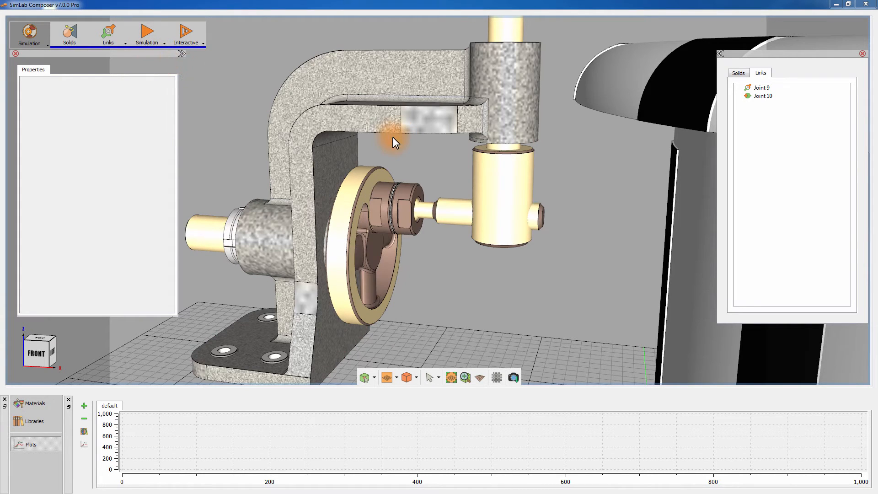
Step: Create a cylindrical joint between the ball-ended rod and the vertical shaft solid, located where the rod enters the shaft's cross hole
left_click_drag(372, 135, 479, 133)
scroll(483, 172, "up", 3)
left_click_drag(399, 186, 451, 212)
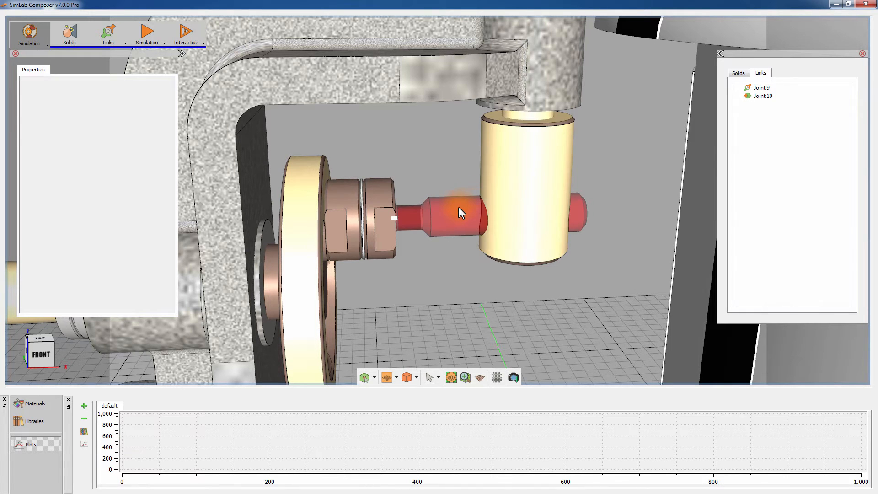
left_click(109, 33)
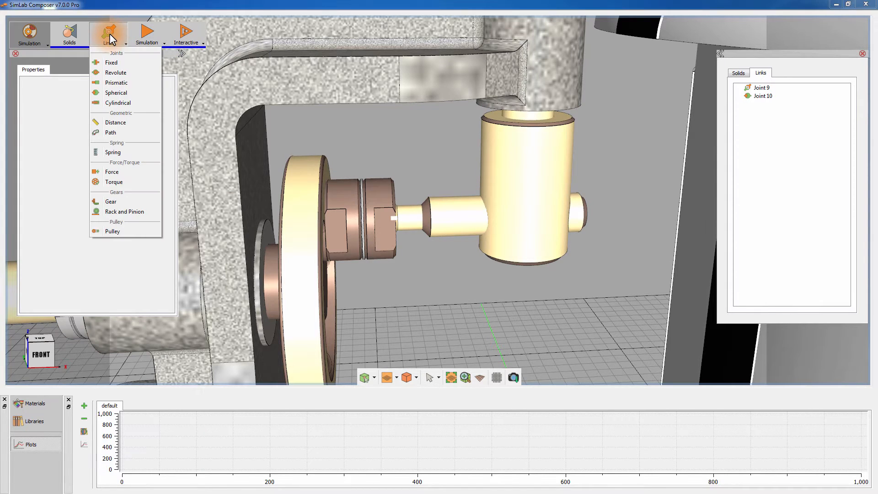
left_click(121, 101)
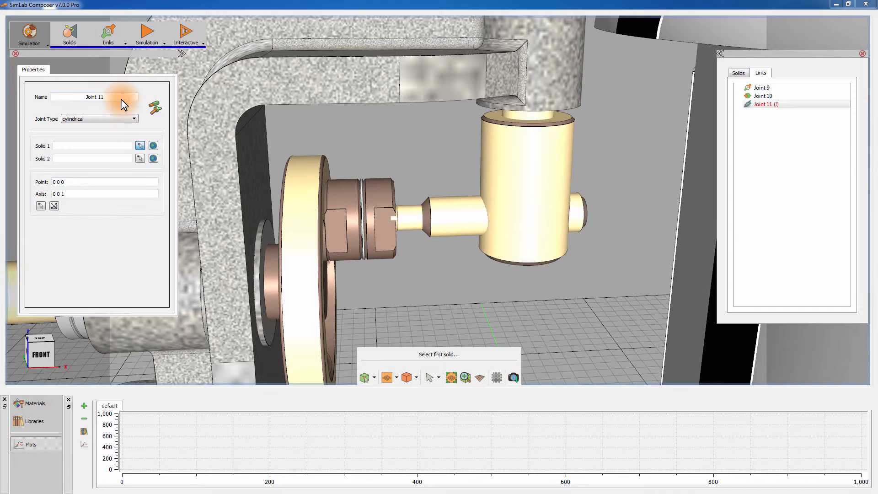
left_click(451, 212)
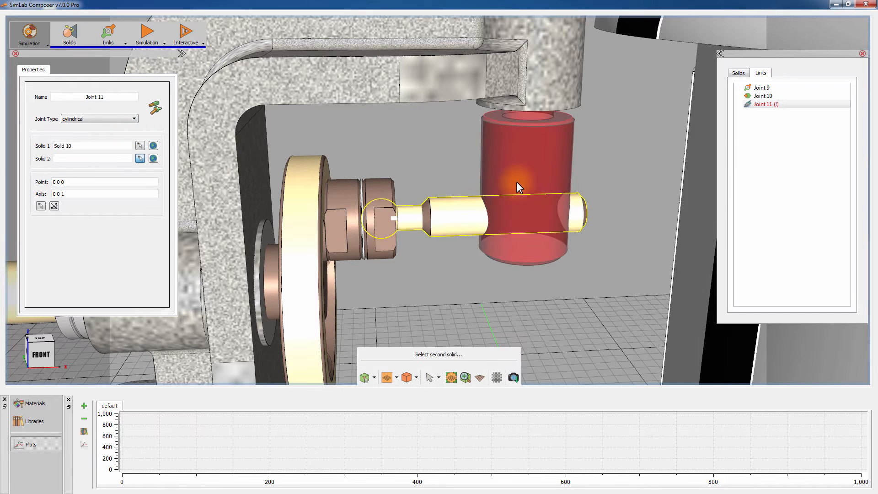
left_click(517, 178)
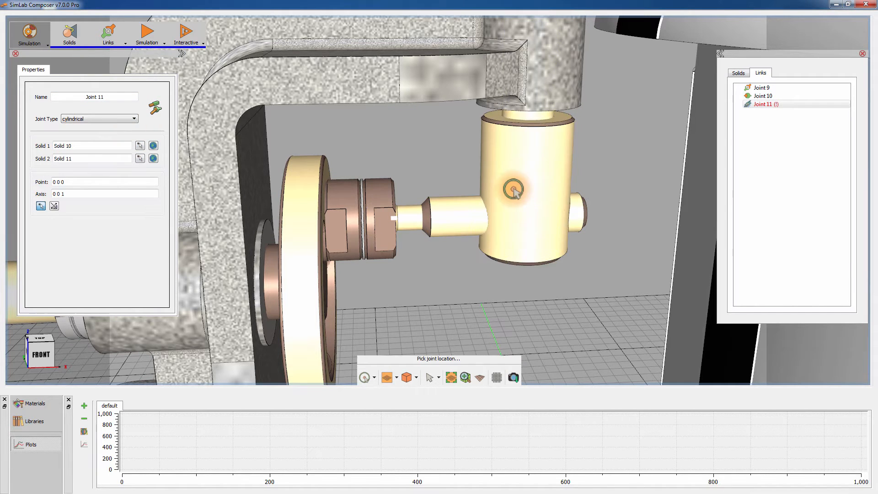
left_click(488, 215)
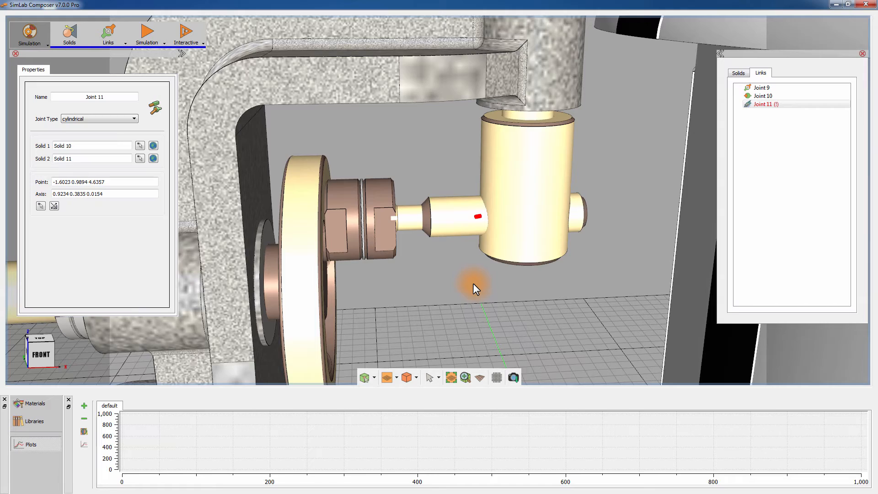
Step: Create a cylindrical joint between the vertical shaft solid and the C-shaped bracket, located at the centre of the bracket sleeve's upper circular edge
right_click_drag(473, 284, 473, 226)
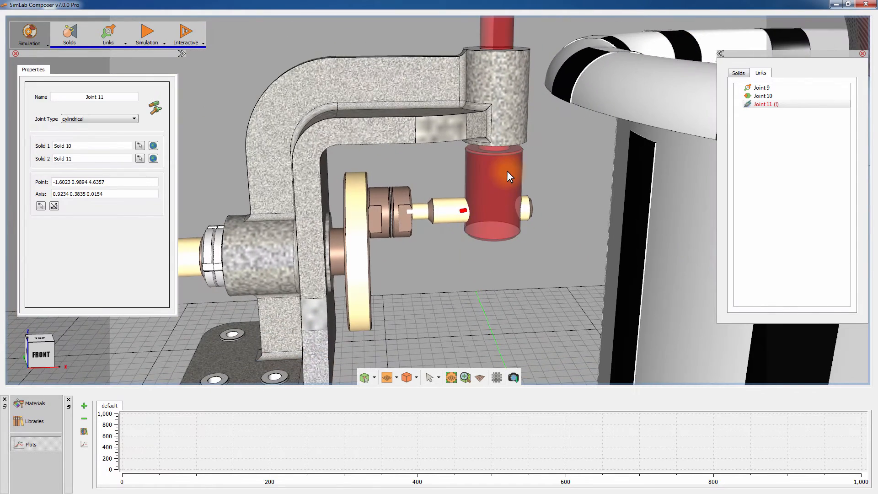
middle_click_drag(507, 171, 492, 246)
right_click_drag(477, 237, 478, 202)
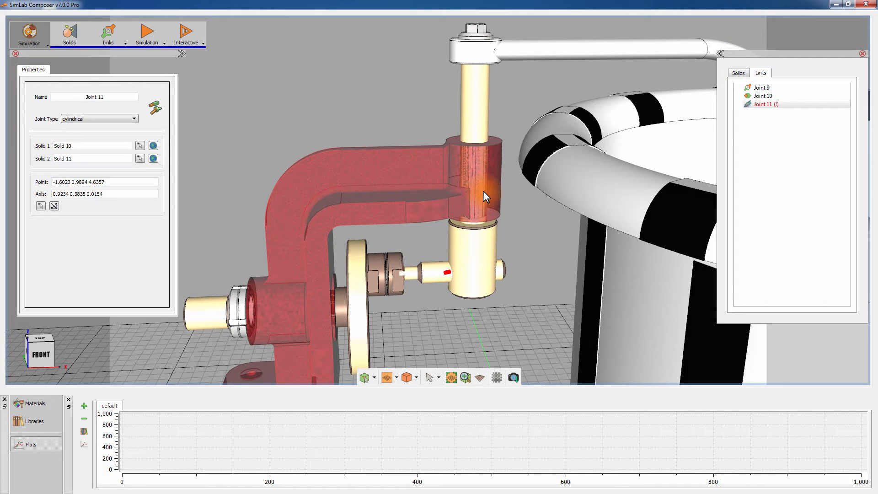
left_click(103, 37)
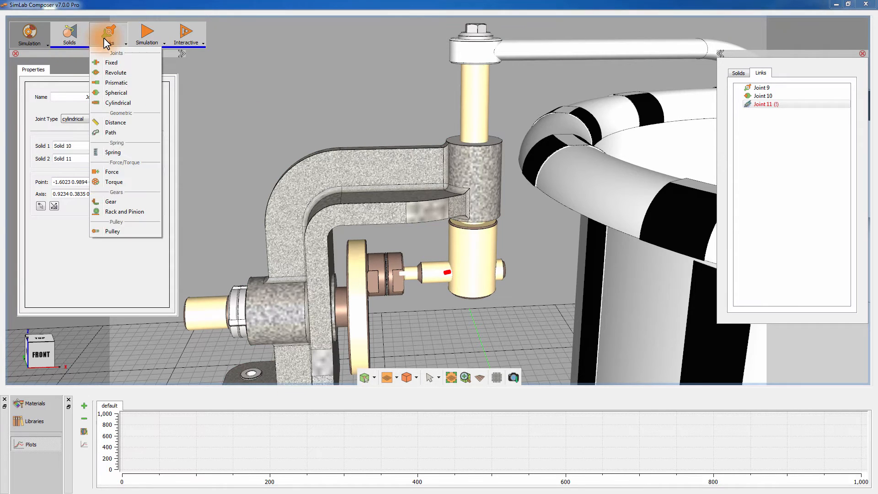
left_click(123, 103)
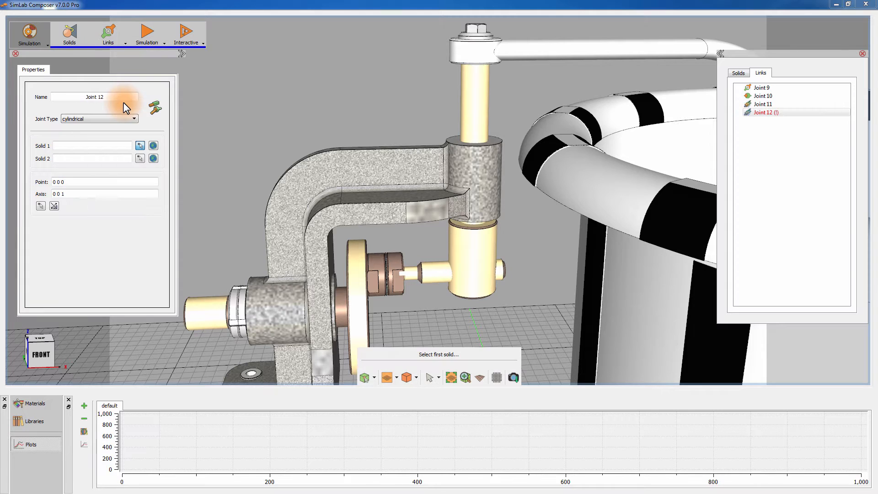
left_click(472, 253)
left_click(478, 188)
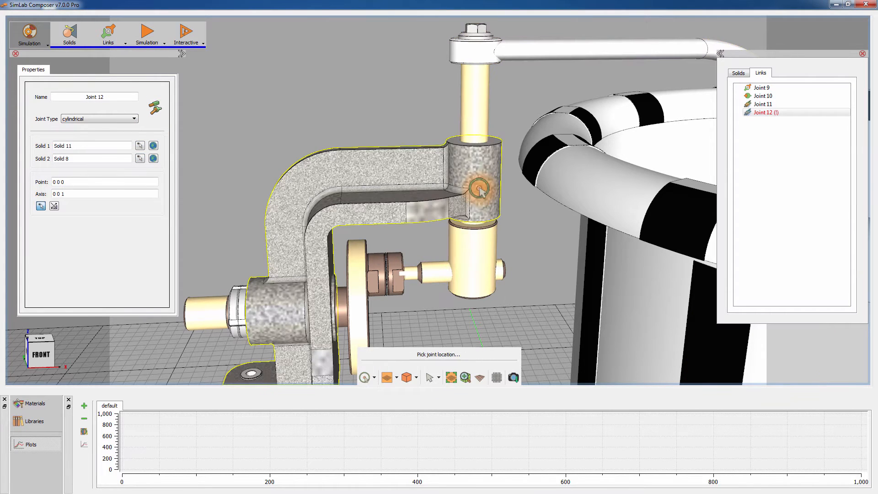
left_click(476, 147)
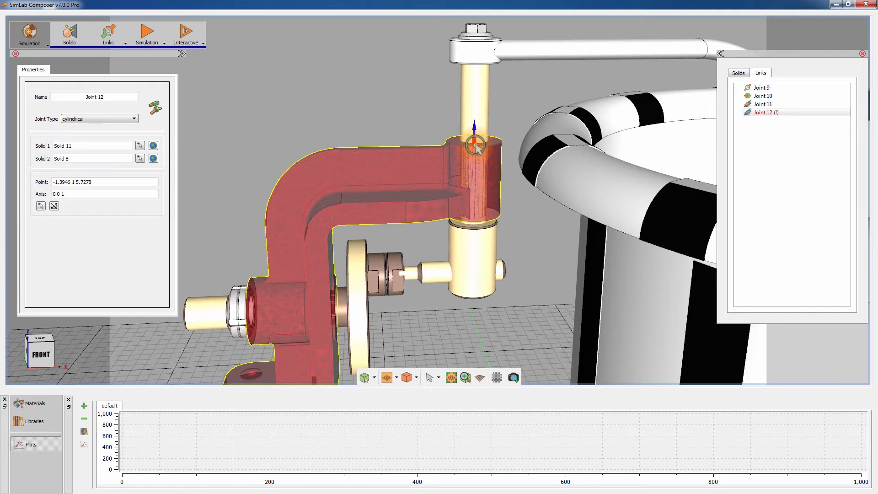
Step: Run the simulation to check the mixer arm's motion from the front and inside the bowl from above, and stop it
middle_click_drag(472, 285, 458, 261)
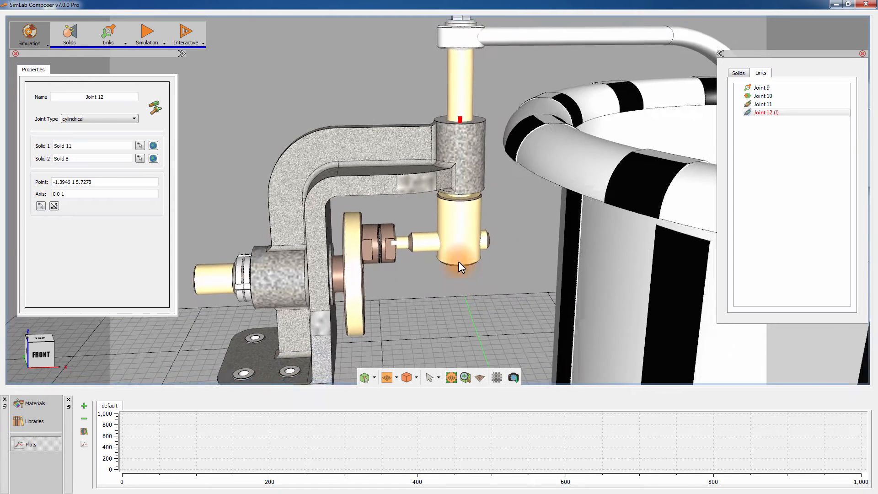
scroll(455, 242, "down", 3)
left_click(145, 28)
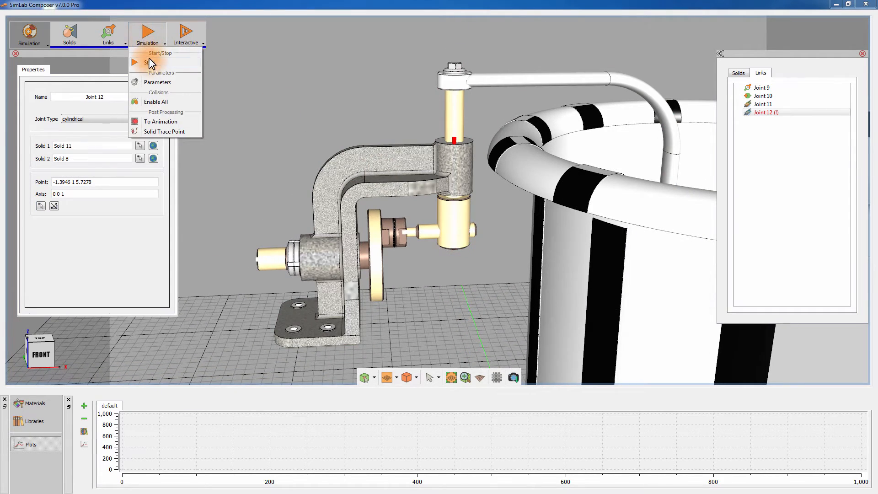
left_click(150, 59)
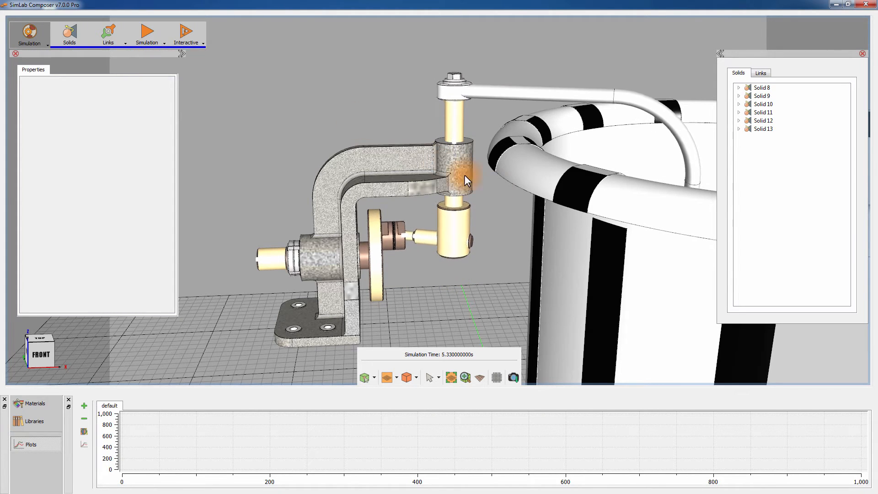
middle_click_drag(542, 198, 413, 282)
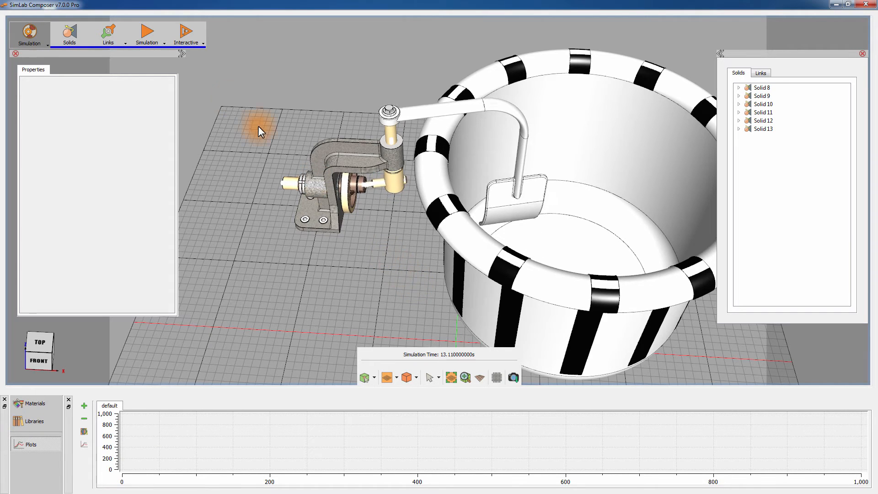
left_click(159, 43)
left_click(154, 61)
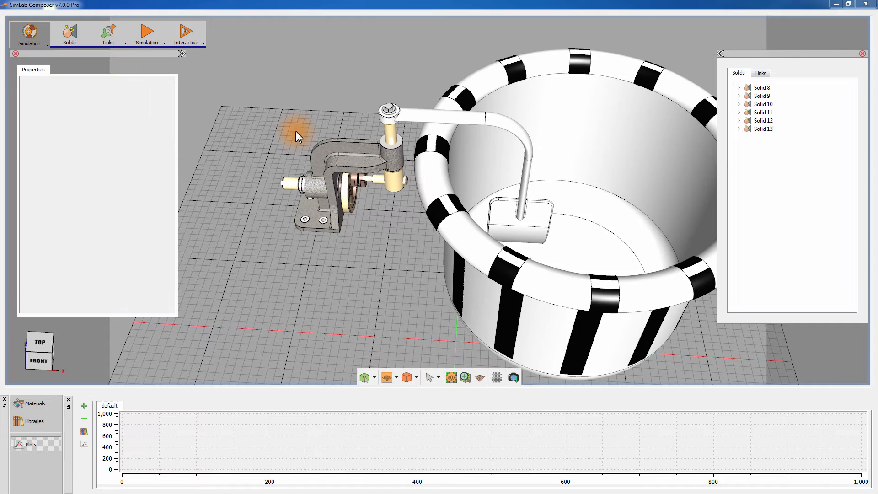
Step: Create a revolute joint between the base stand and the bowl, located at the centre of the stand's upper circular edge
left_click_drag(395, 275, 473, 270)
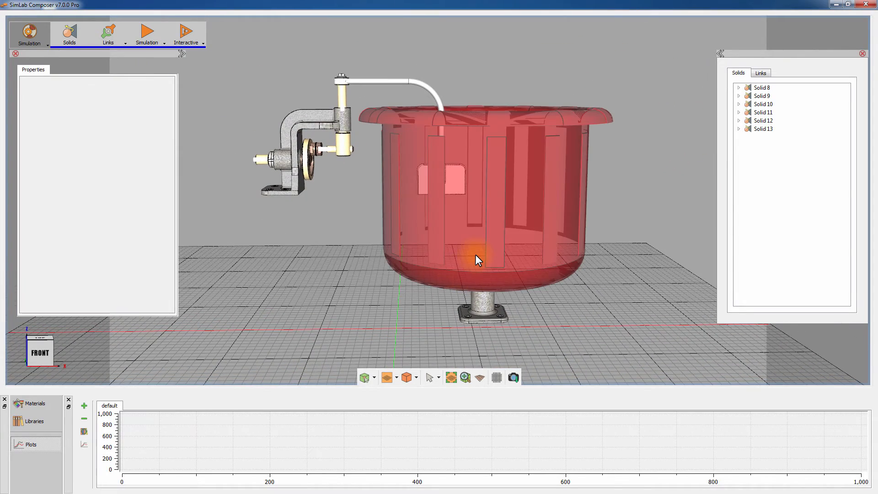
left_click(100, 31)
left_click(116, 73)
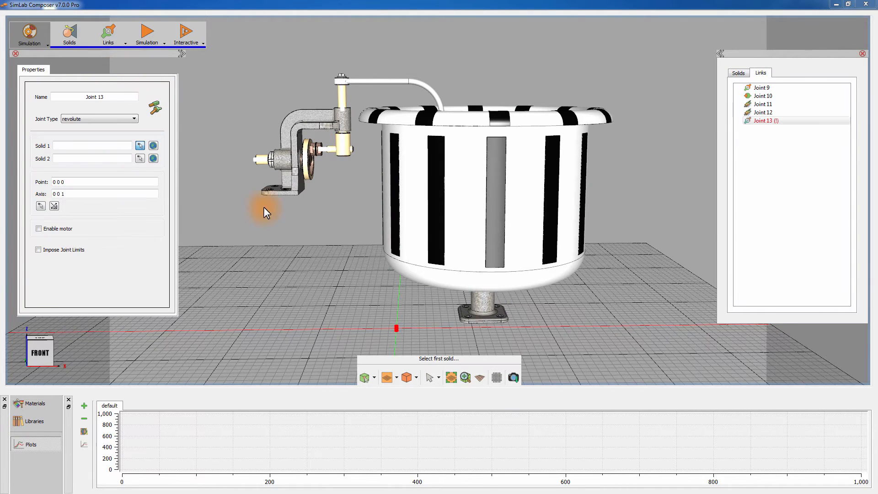
left_click(489, 309)
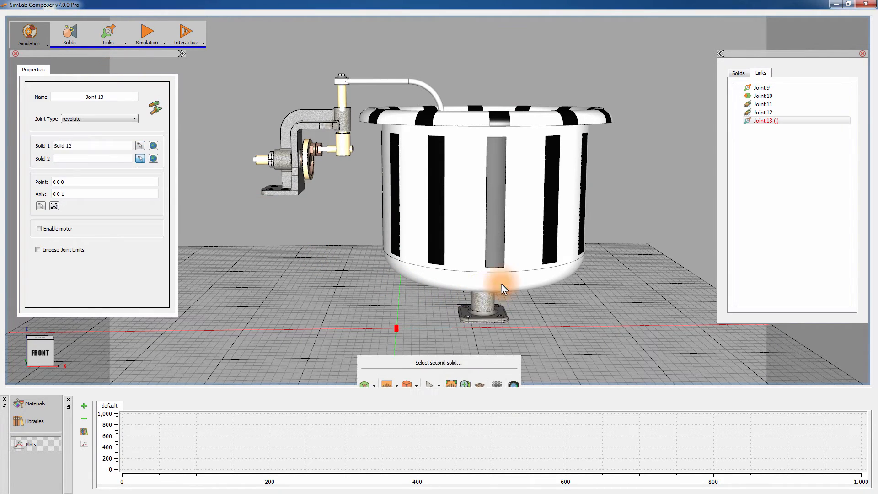
left_click(501, 280)
left_click_drag(437, 318, 455, 245)
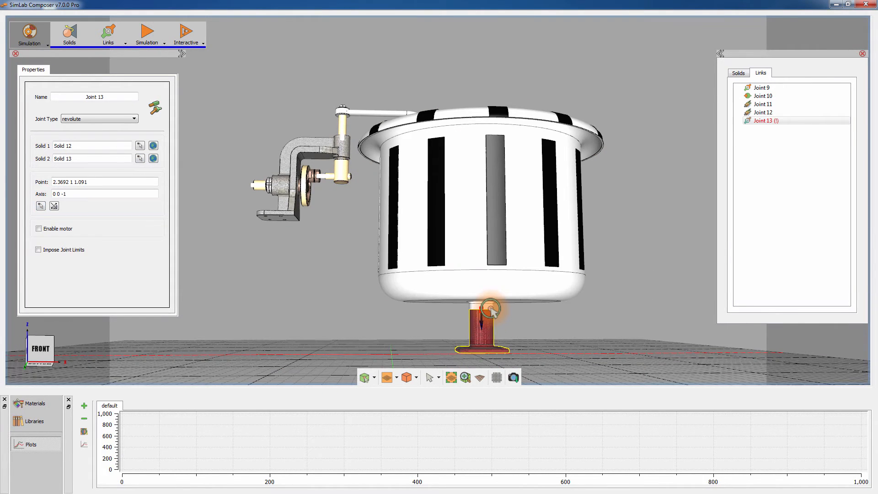
Step: Enable the bowl joint's motor in speed mode with a constant motion function, and deselect the joint
left_click(64, 228)
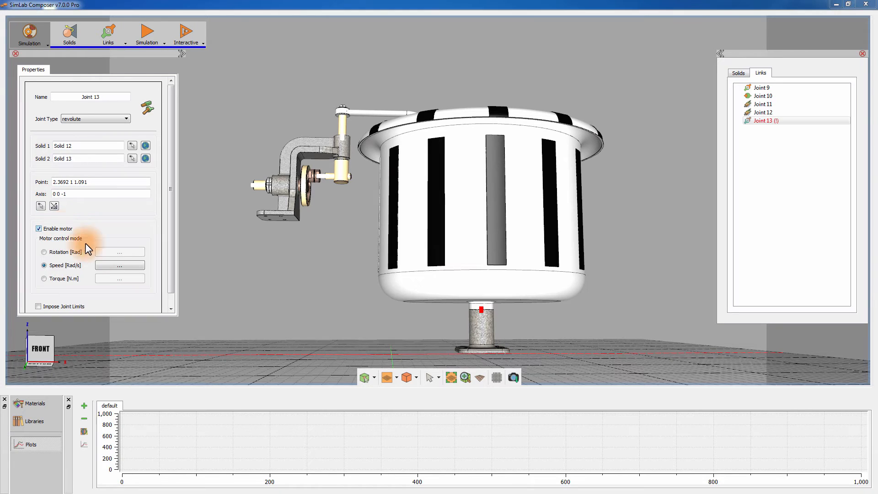
left_click(111, 264)
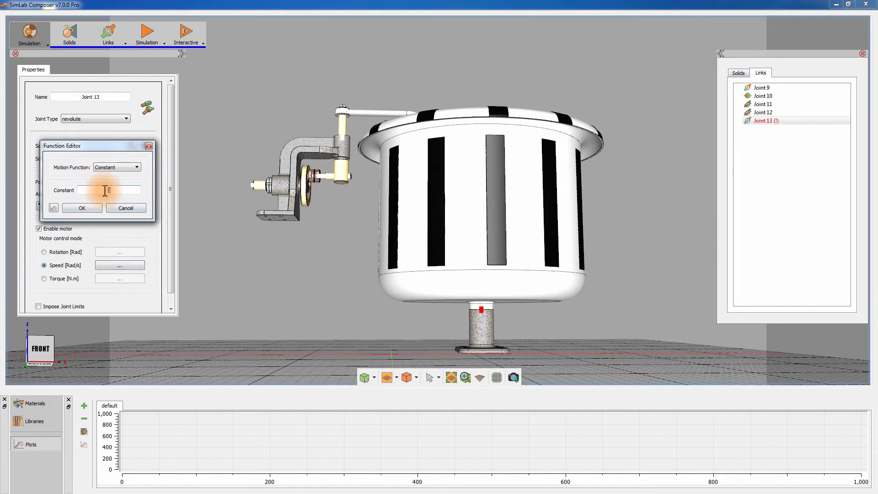
left_click(89, 208)
left_click_drag(213, 221, 329, 258)
left_click(326, 248)
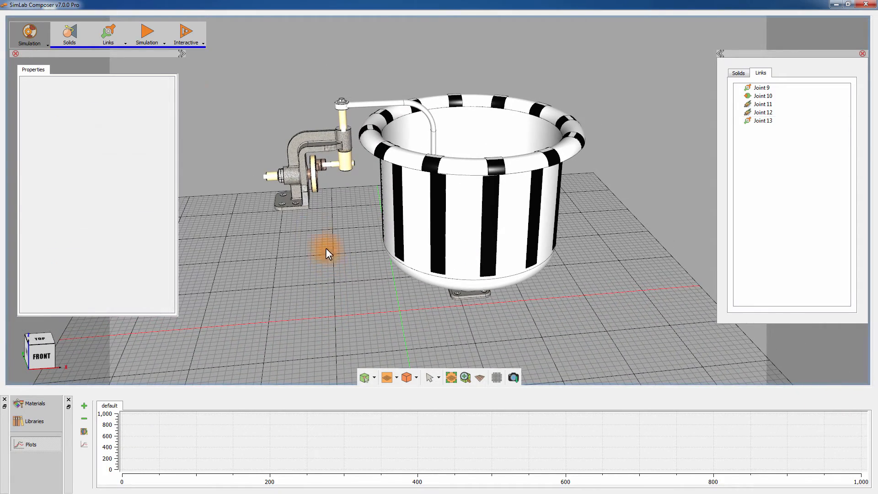
Step: Run the simulation to check the bowl and mixer arm moving together from above and from the front, and stop it
left_click(150, 39)
left_click(149, 58)
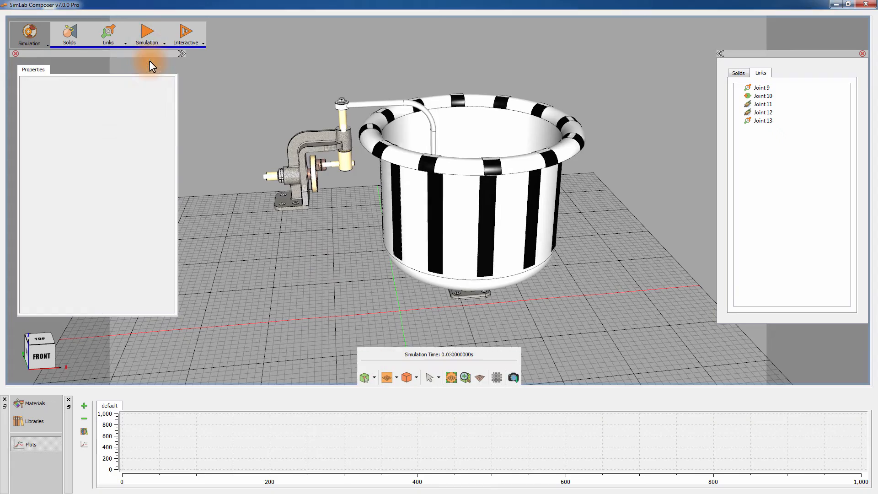
left_click_drag(312, 213, 338, 248)
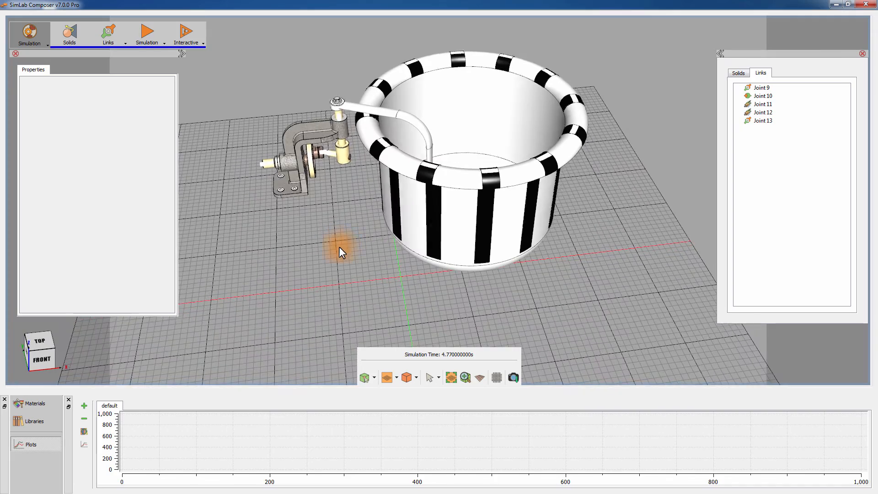
left_click_drag(595, 164, 590, 119)
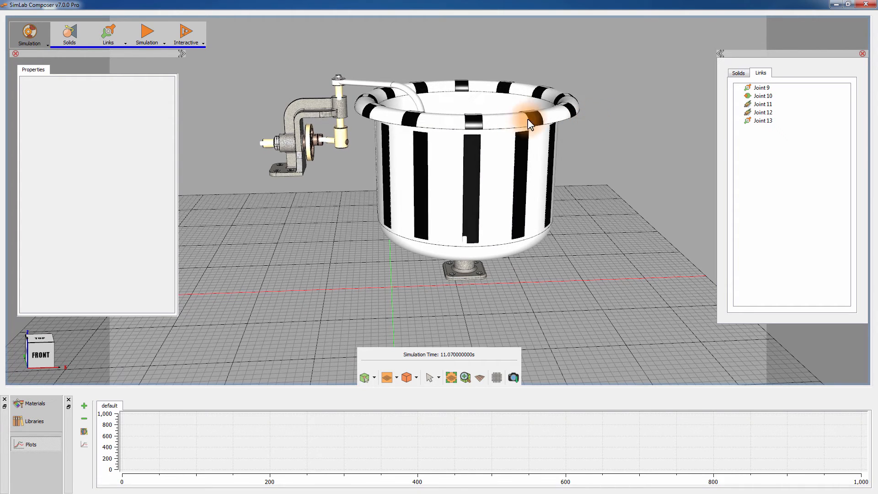
left_click(138, 39)
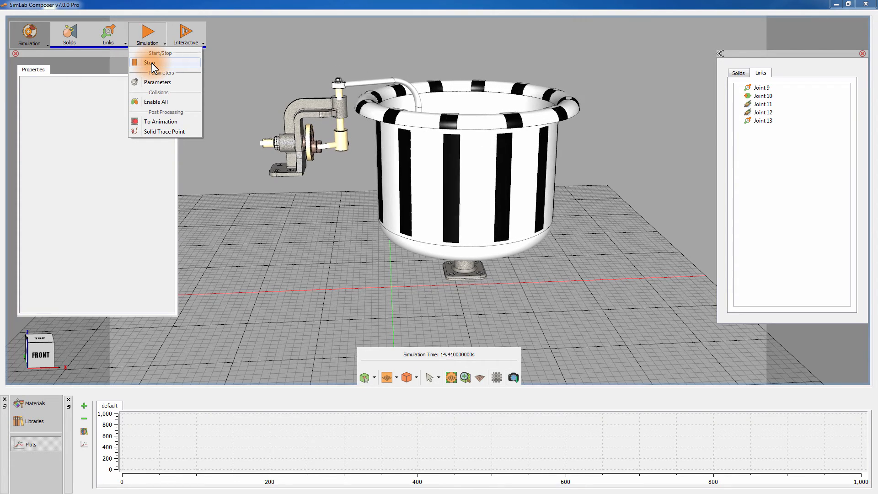
left_click(151, 62)
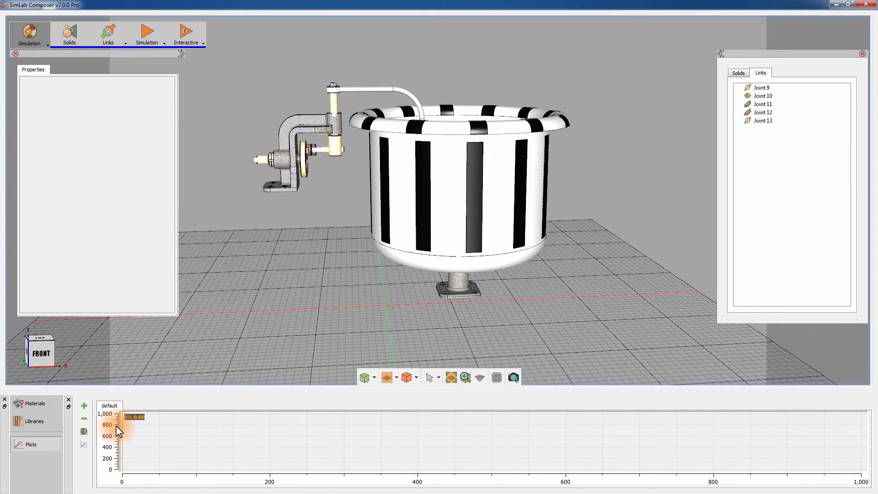
Step: Add a plot curve for the Y-Angular Position [Rad] channel of the horizontal drive shaft and wheel solid
left_click(87, 444)
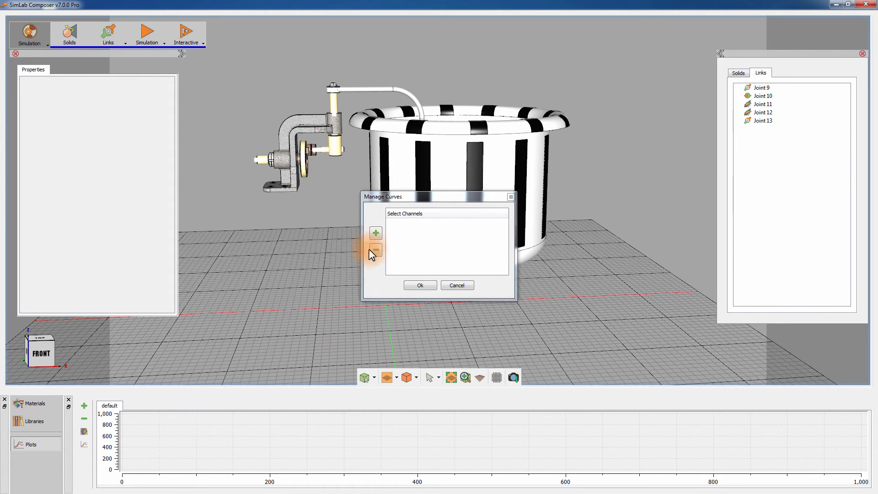
left_click(375, 234)
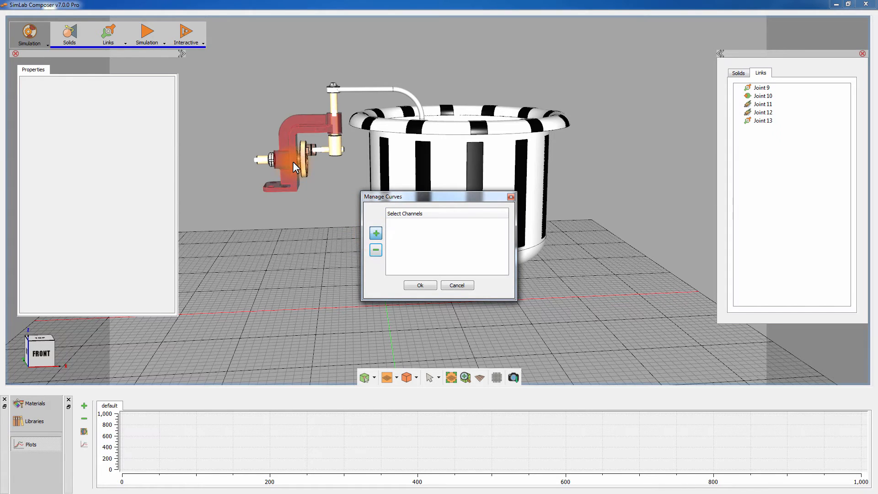
left_click(265, 159)
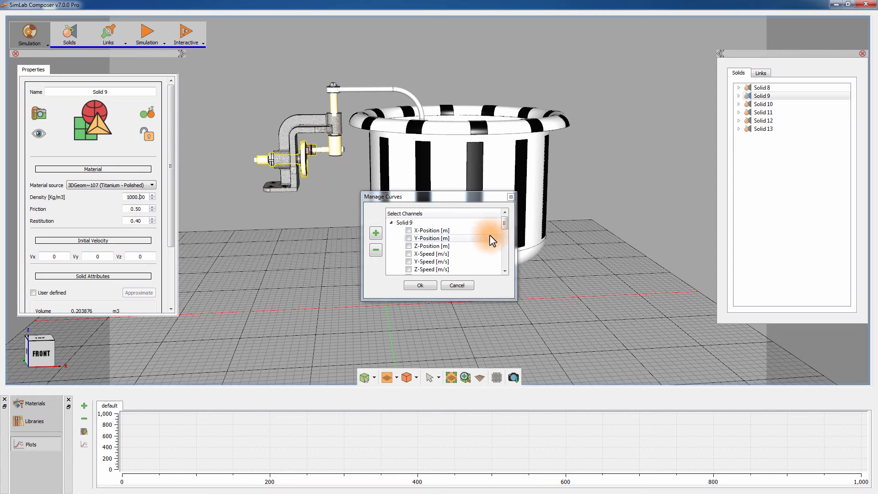
left_click_drag(506, 224, 505, 230)
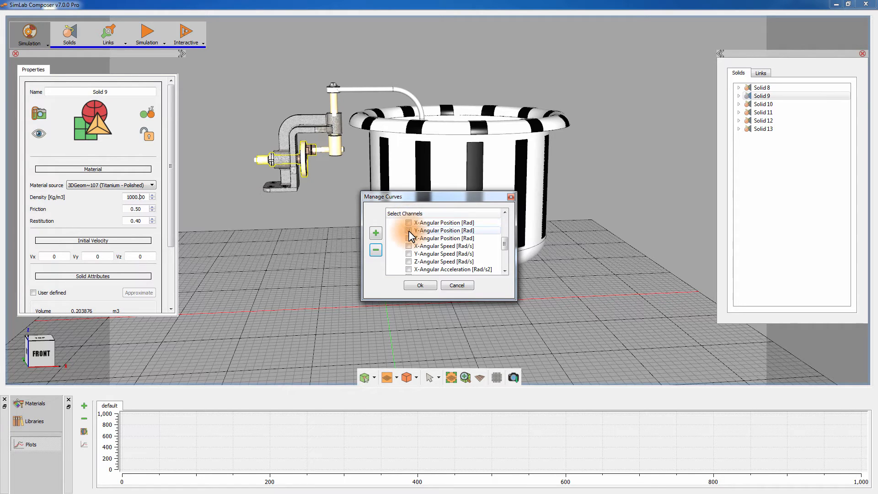
left_click(417, 285)
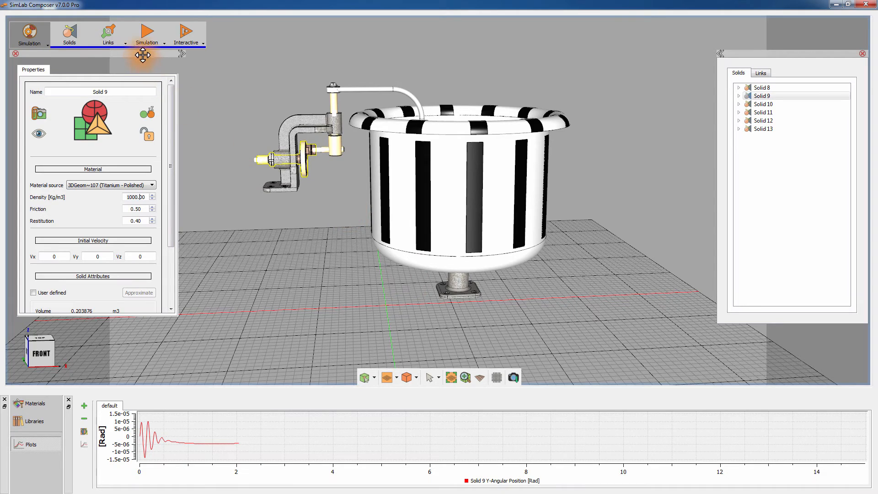
Step: Run the simulation to watch the drive shaft's angular position curve being plotted, and stop it
middle_click_drag(227, 109, 230, 141)
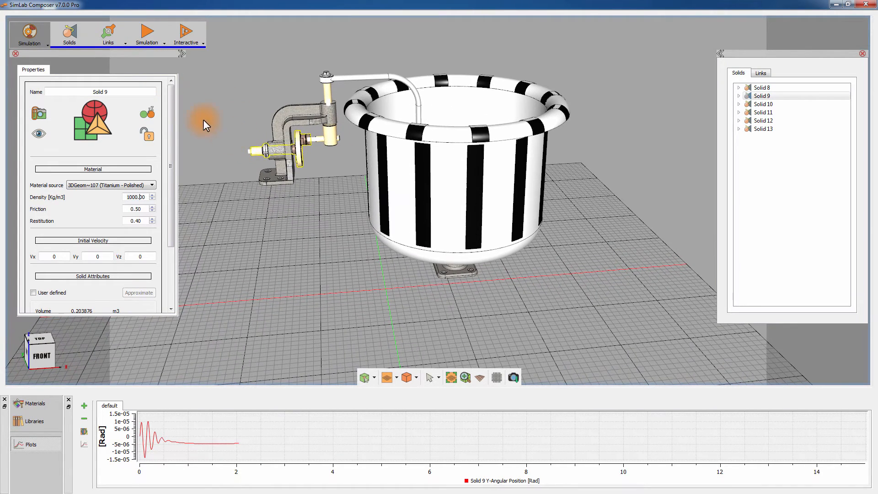
left_click(152, 45)
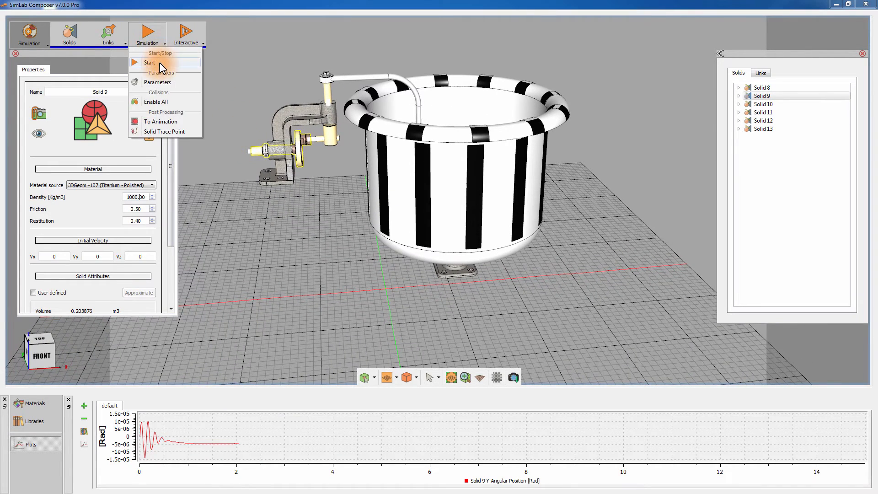
left_click(159, 63)
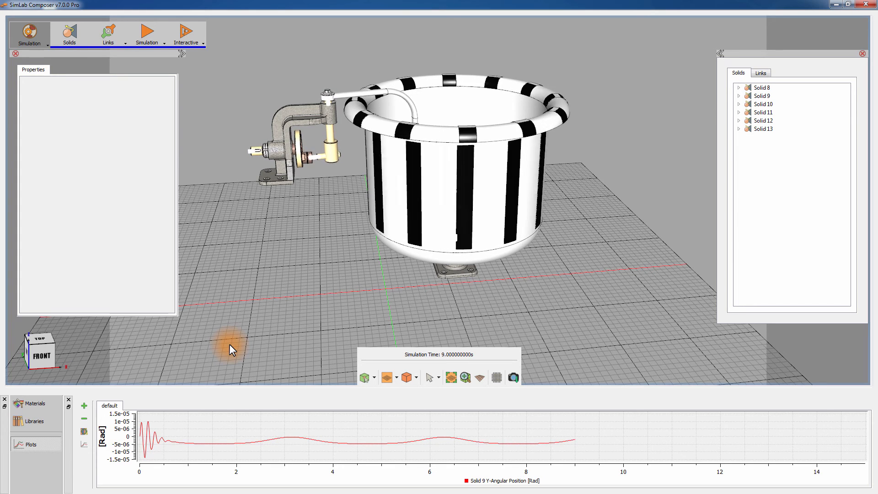
left_click(147, 43)
left_click(148, 62)
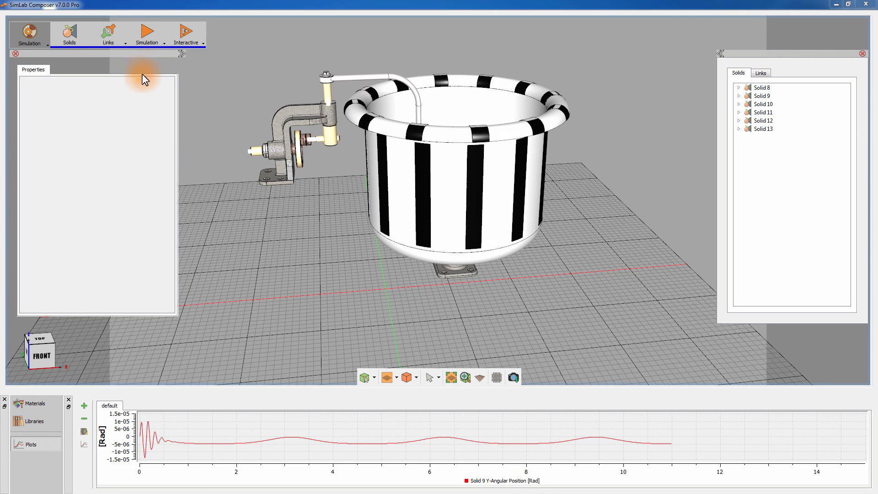
Step: Add the Y-Angular Speed [Rad/s] channel of the mixer arm solid to the default plot
left_click(86, 432)
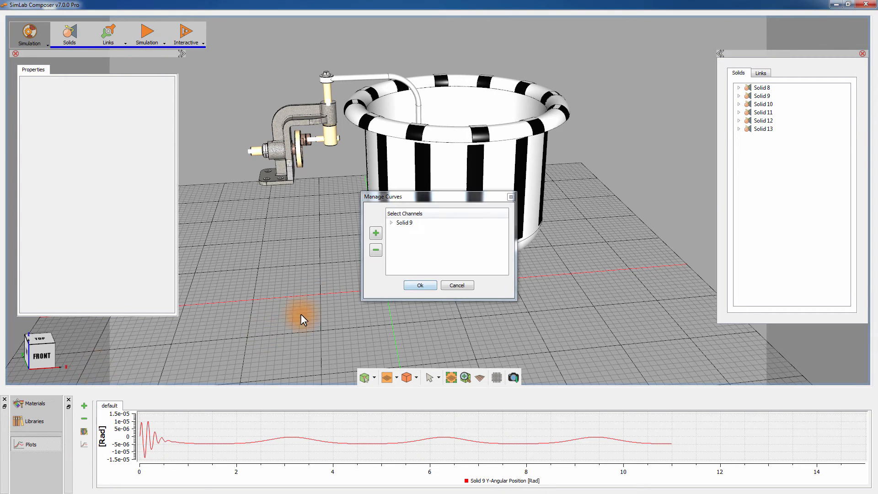
left_click(375, 233)
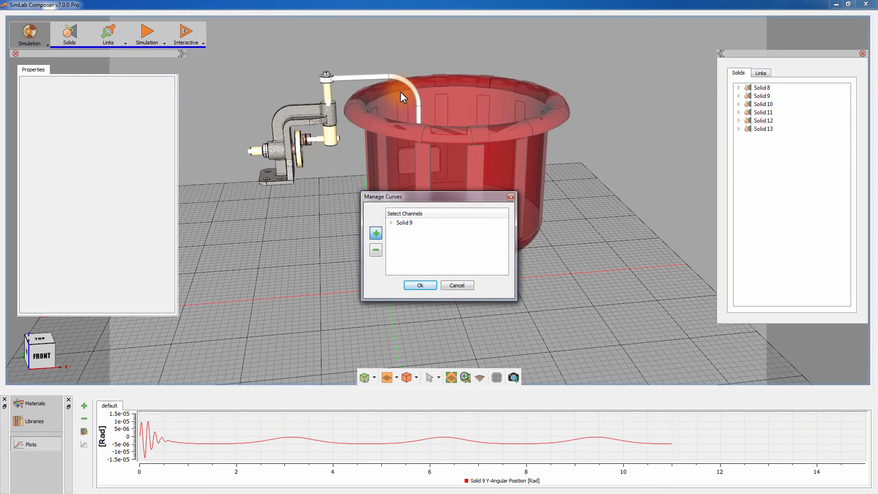
left_click(400, 78)
left_click_drag(506, 213, 504, 239)
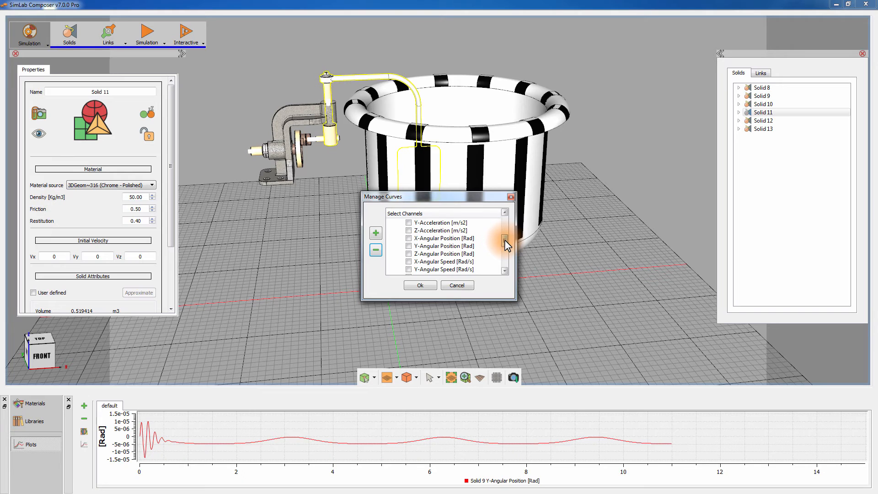
left_click(408, 269)
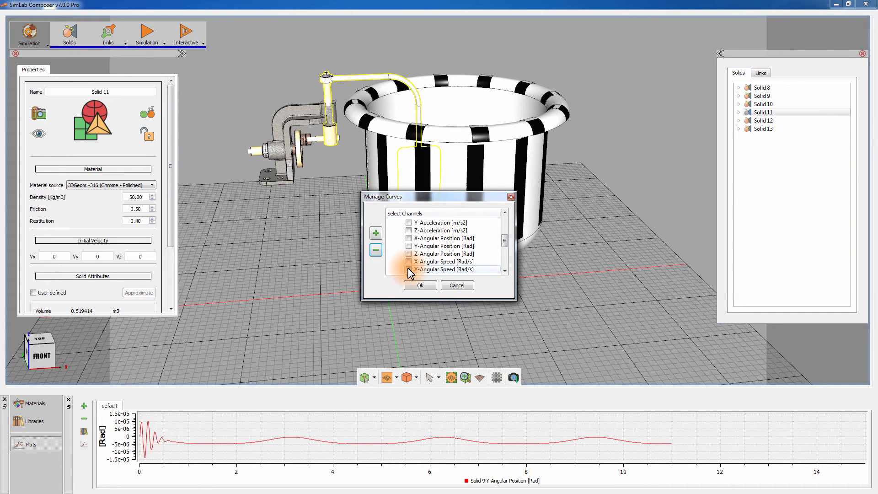
left_click(415, 283)
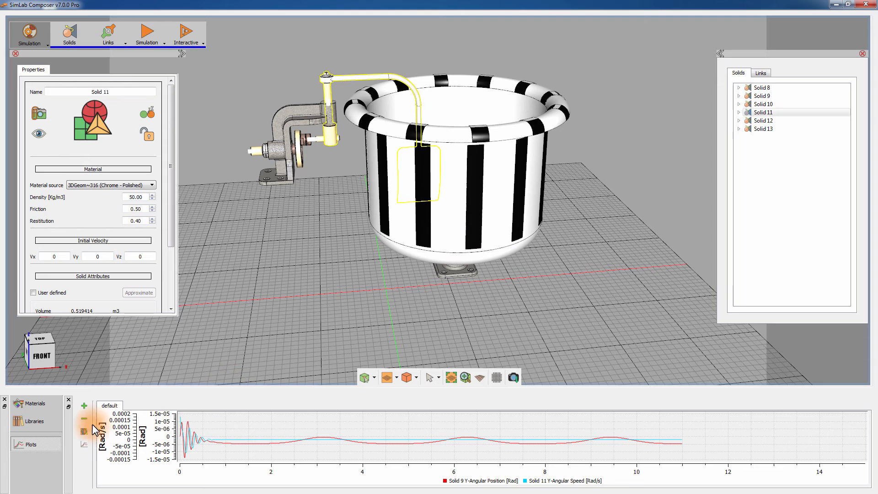
Step: Run the simulation for about 8 seconds with both the drive shaft and mixer arm curves plotted, and stop it
left_click(144, 37)
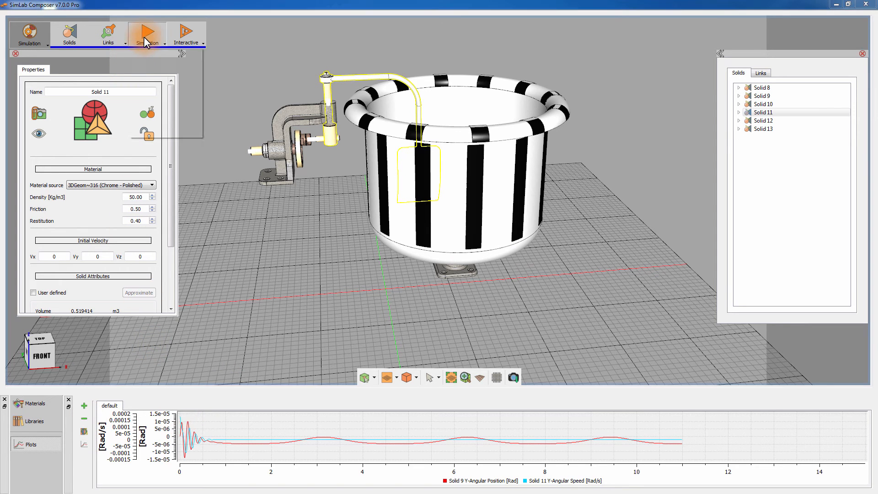
left_click(149, 63)
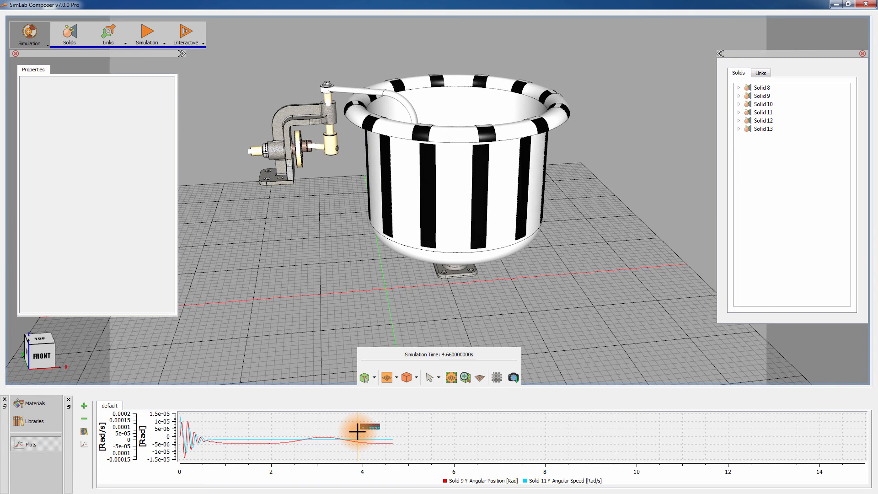
left_click(156, 32)
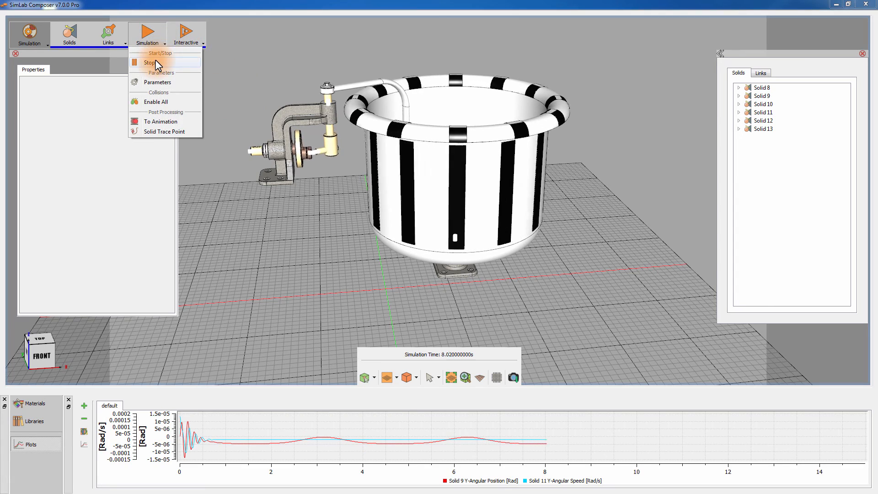
left_click(155, 62)
Step: Save the recorded simulation as an animation at 30 frames per second
left_click_drag(310, 88, 276, 86)
left_click(147, 40)
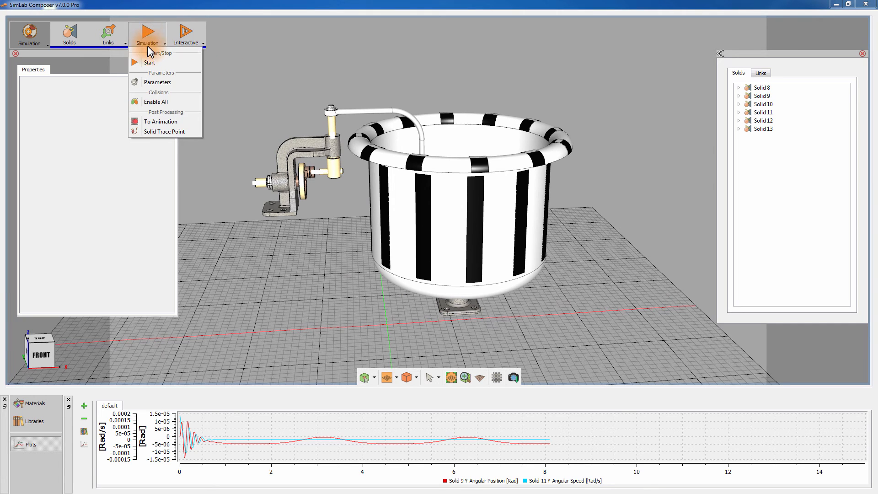
left_click(158, 122)
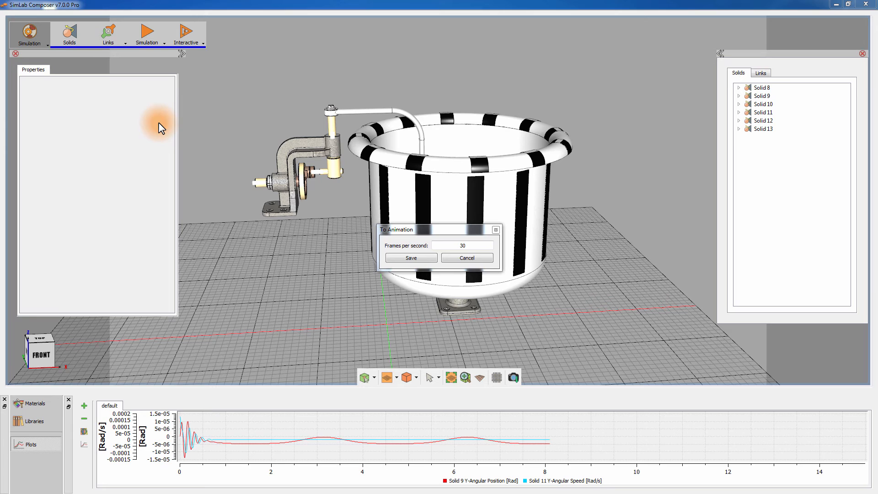
left_click(399, 257)
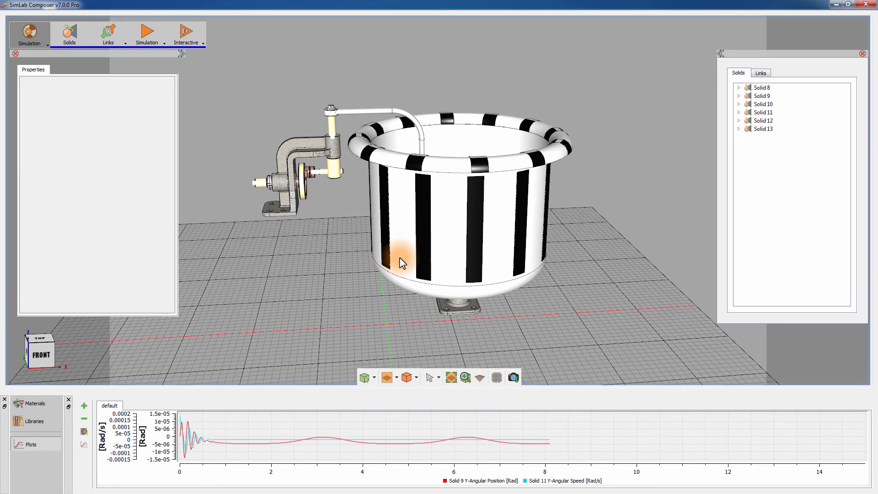
Step: Switch to the Animation workspace and play the mixer animation generated from the simulation
left_click(36, 37)
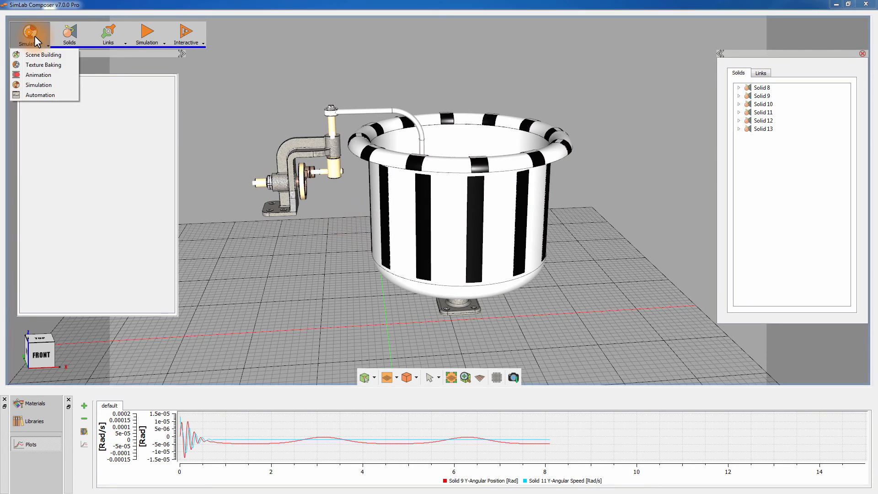
left_click(36, 75)
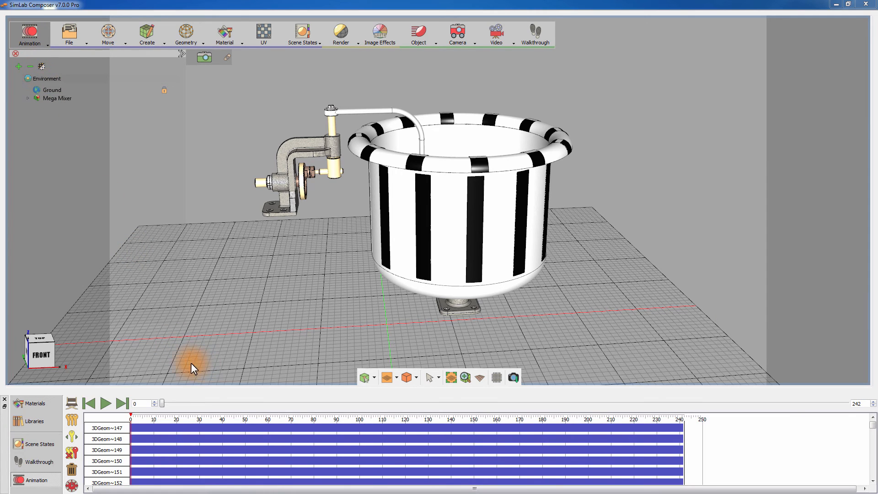
middle_click_drag(557, 284, 531, 279)
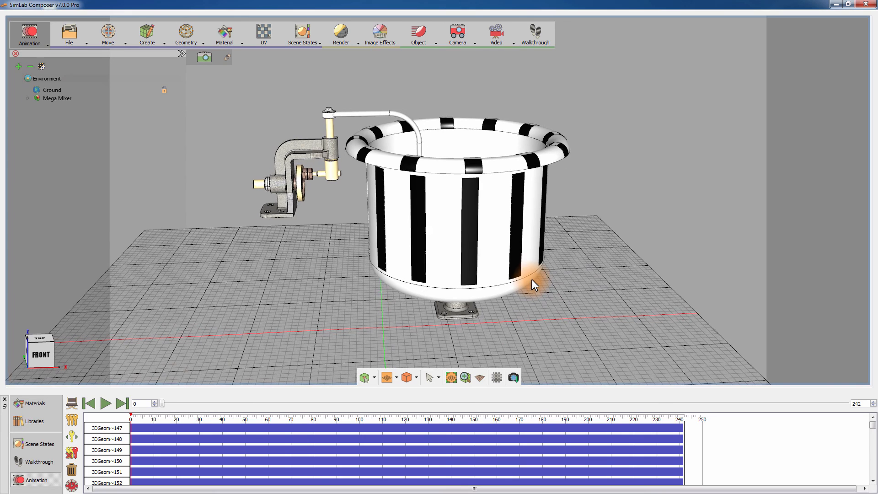
left_click(105, 402)
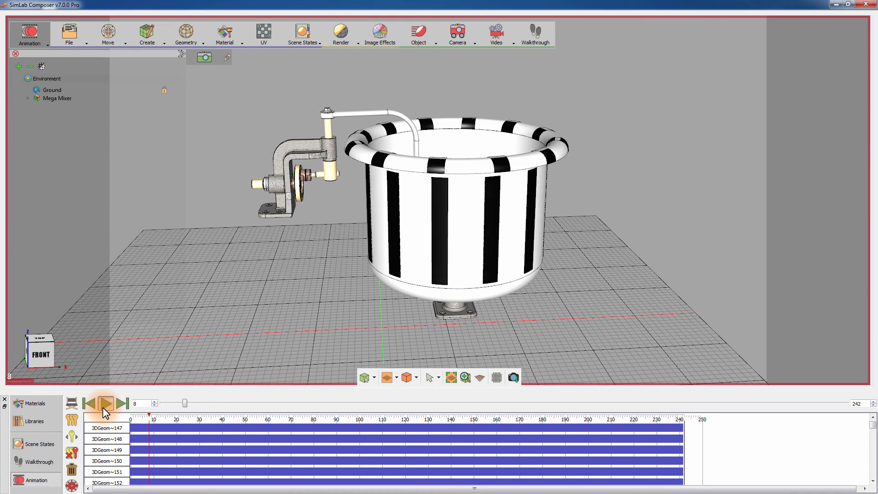